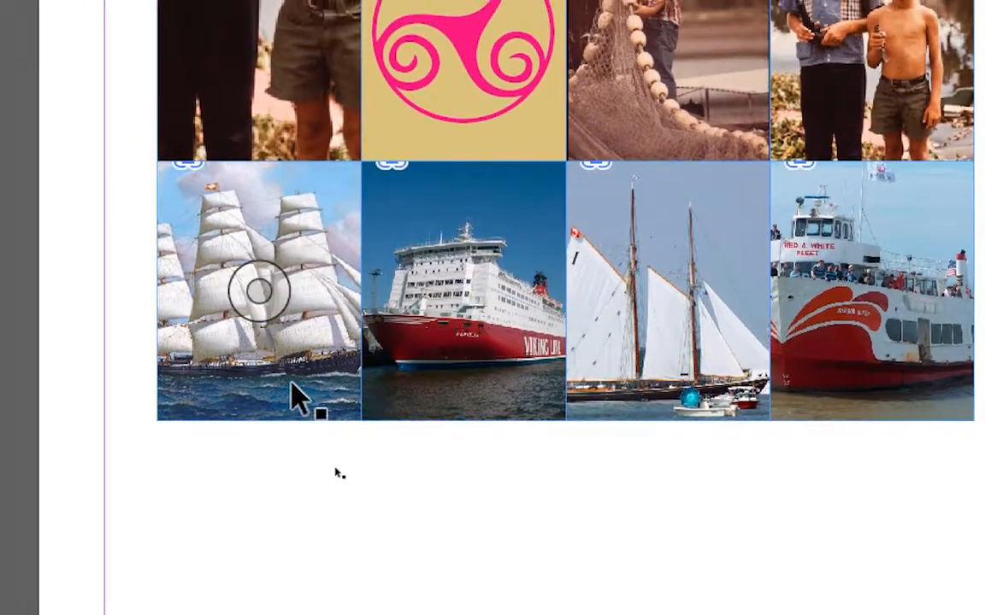
# Merge the three-masted ship, schooner and neighbouring two-boys frames in the lower rows into one compound frame with Pathfinder Add
pyautogui.click(244, 301)
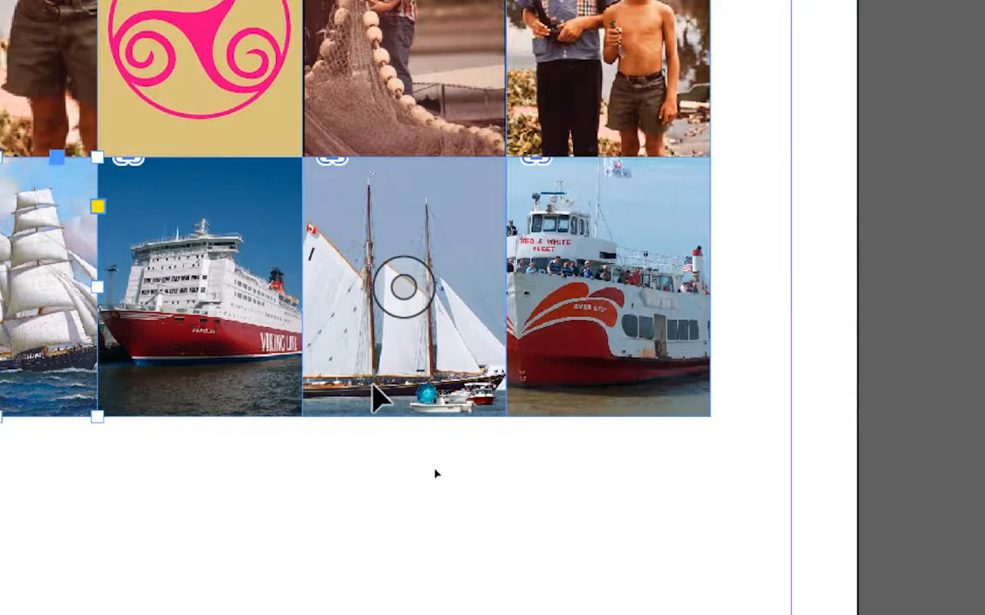
pyautogui.click(465, 380)
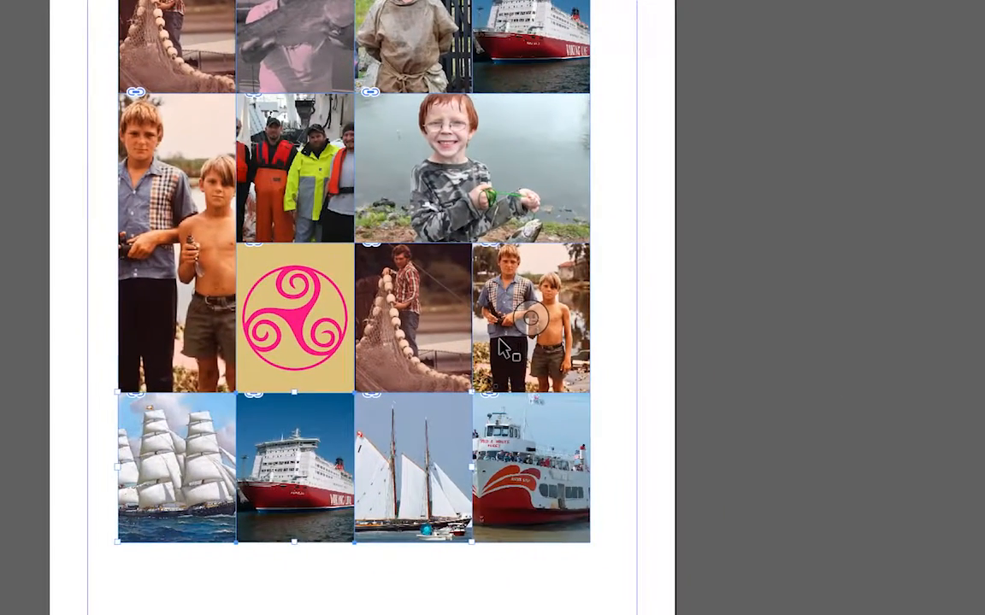
pyautogui.keyDown('shift'); pyautogui.click(502, 347); pyautogui.keyUp('shift')
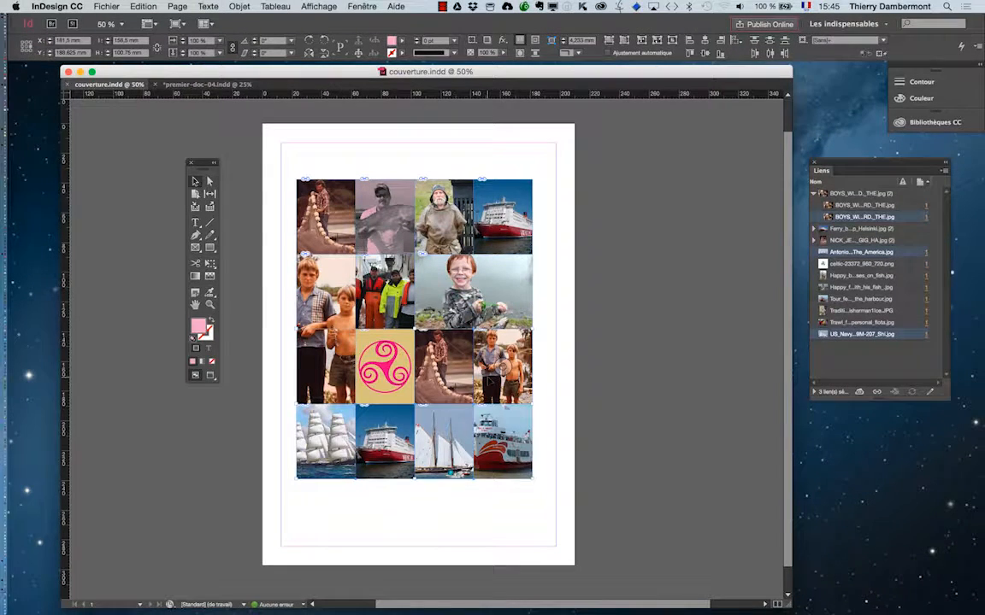
pyautogui.click(361, 6)
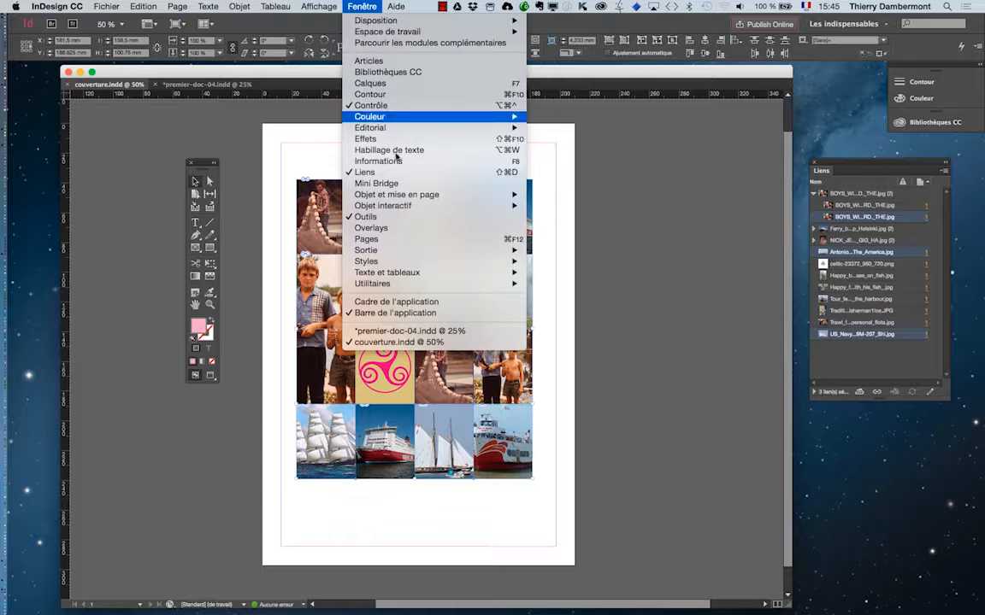
pyautogui.moveTo(397, 199)
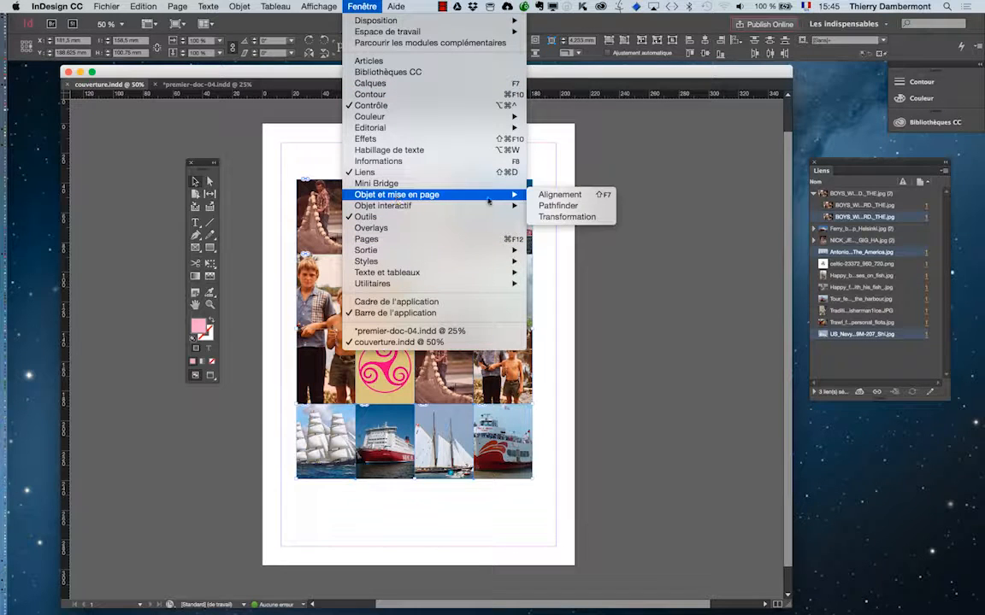
pyautogui.click(558, 205)
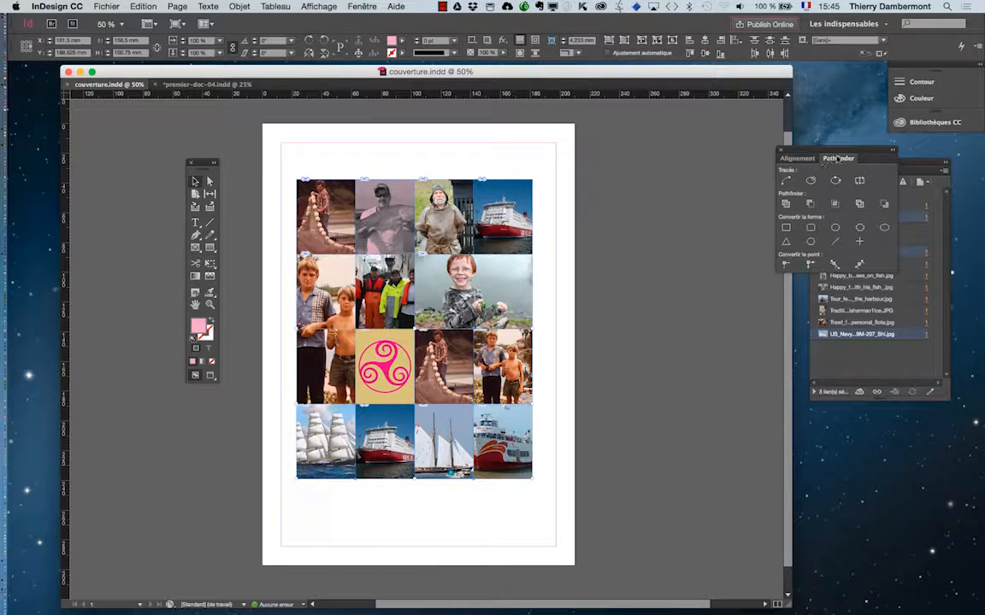
pyautogui.moveTo(838, 159); pyautogui.dragTo(610, 336)
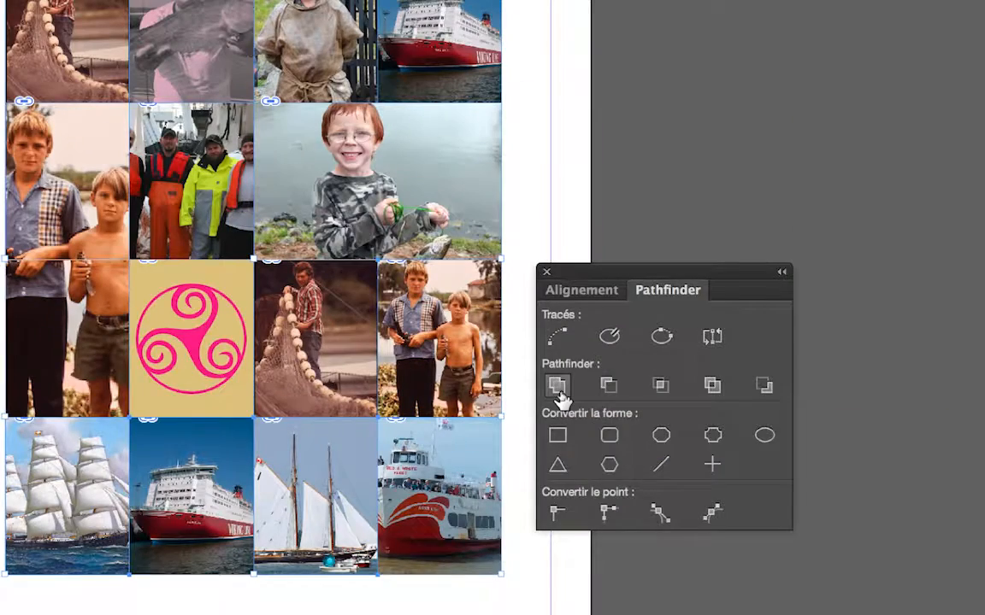
pyautogui.click(558, 389)
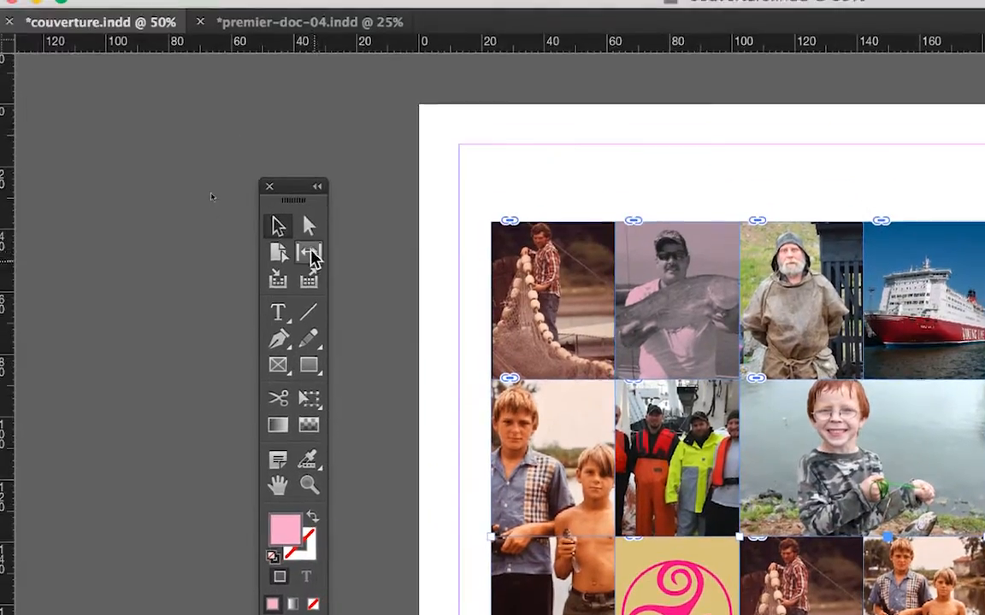
pyautogui.click(258, 125)
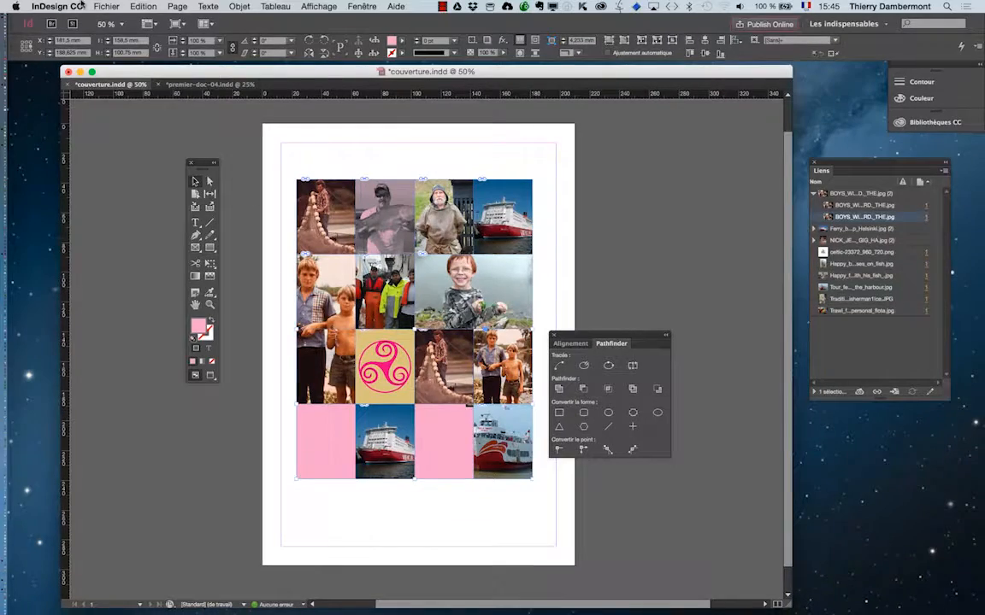
# Import Tour_ferry_boat_on_the_harbour.jpg into the merged frame, replacing its current image
pyautogui.click(106, 6)
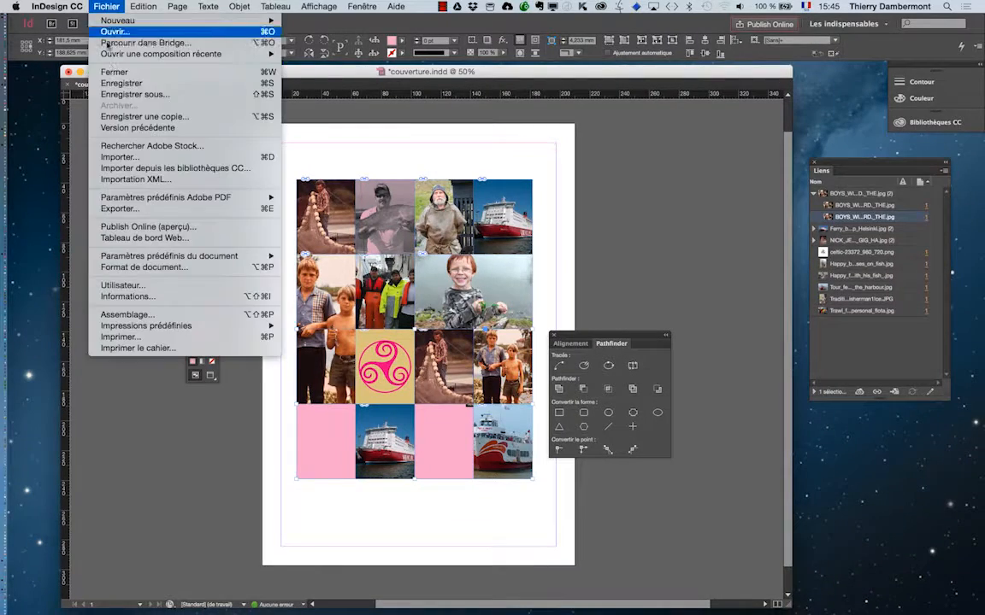
pyautogui.click(128, 158)
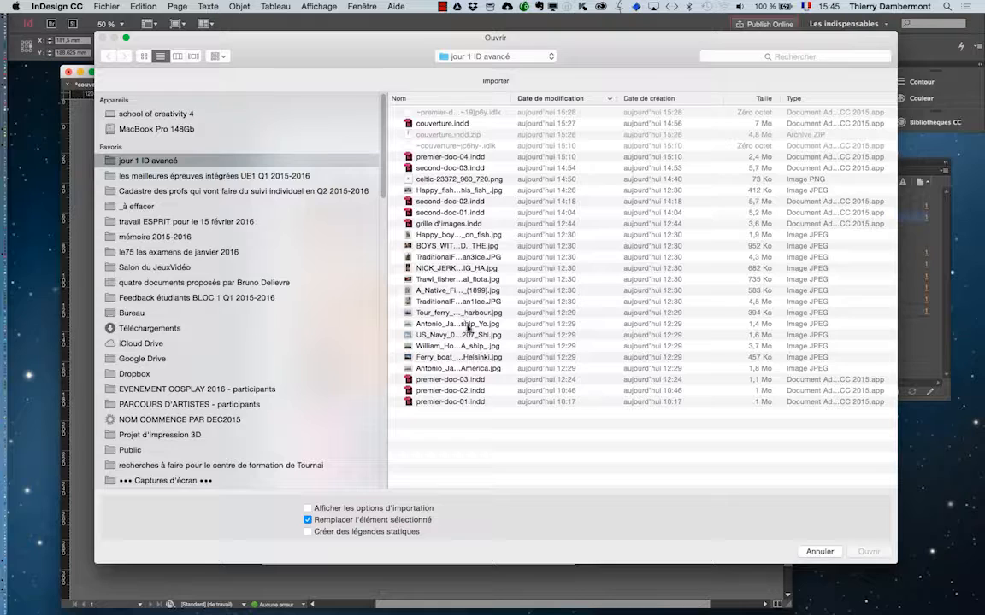
pyautogui.click(144, 56)
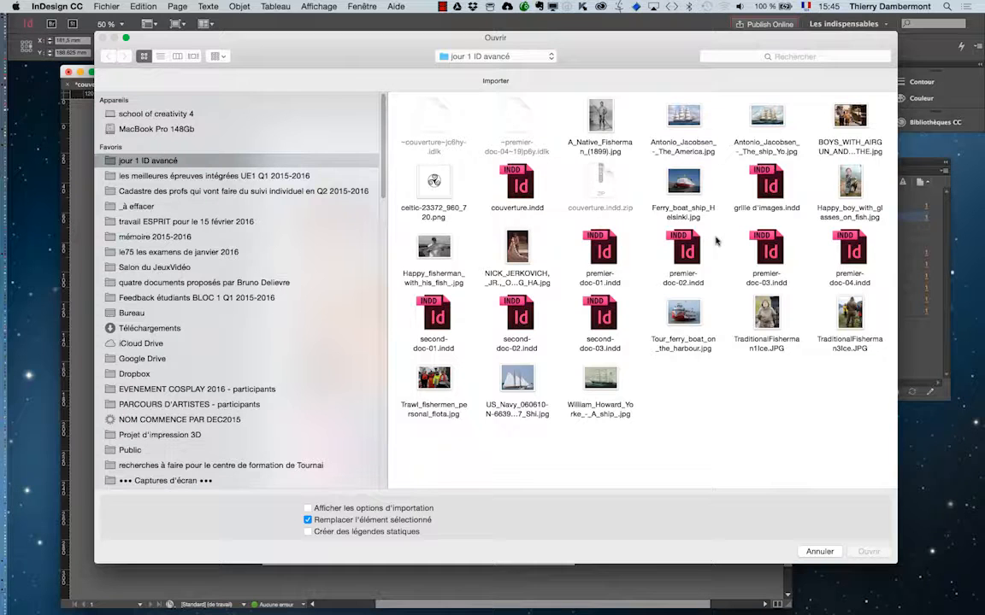
pyautogui.click(683, 315)
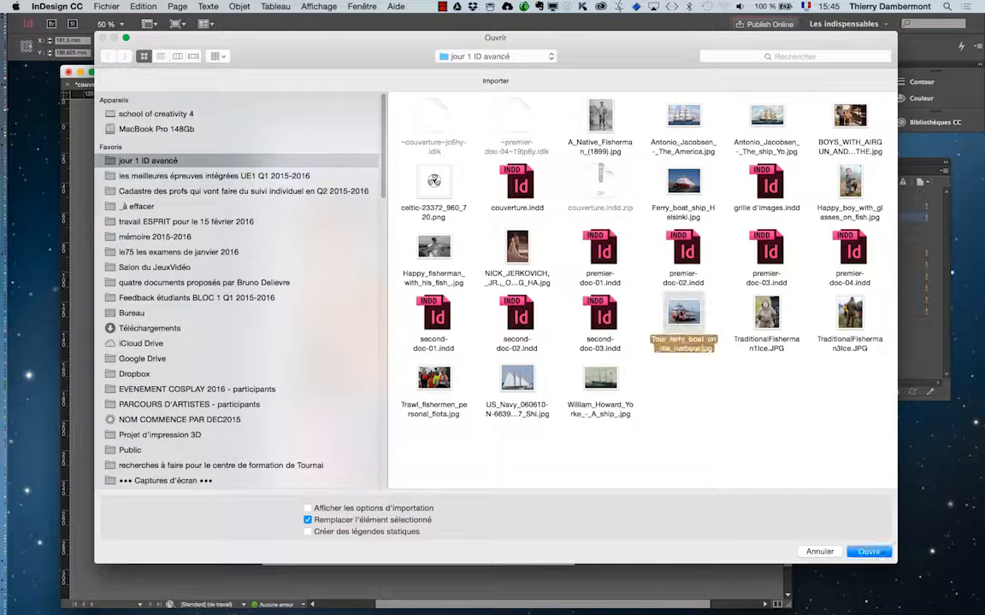
pyautogui.click(859, 549)
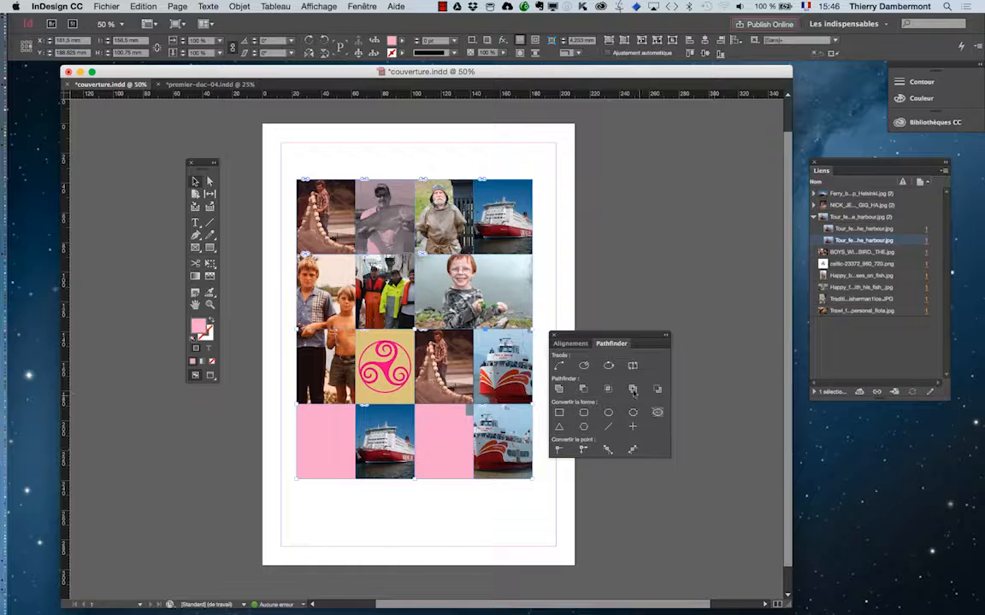
# Import Trawl_fishermen_personal_flota.jpg into the merged frame, replacing its current image
pyautogui.moveTo(594, 342); pyautogui.dragTo(704, 330)
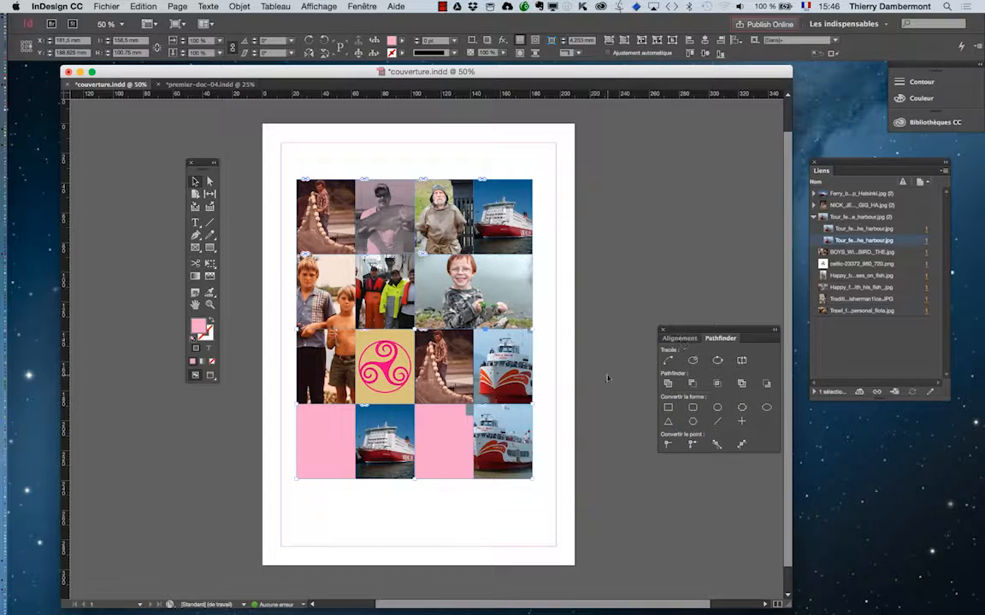
pyautogui.click(106, 6)
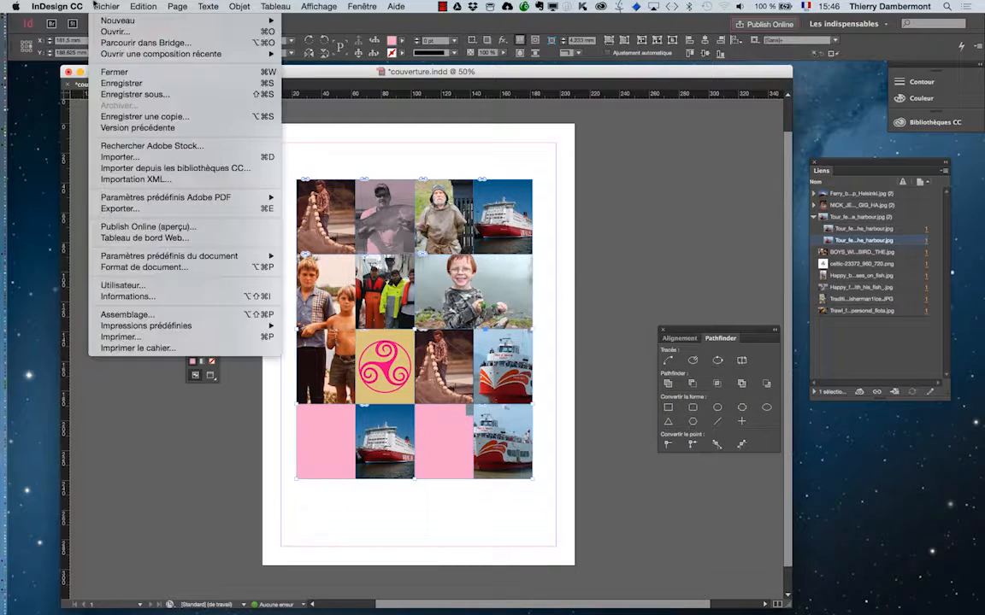
pyautogui.click(139, 157)
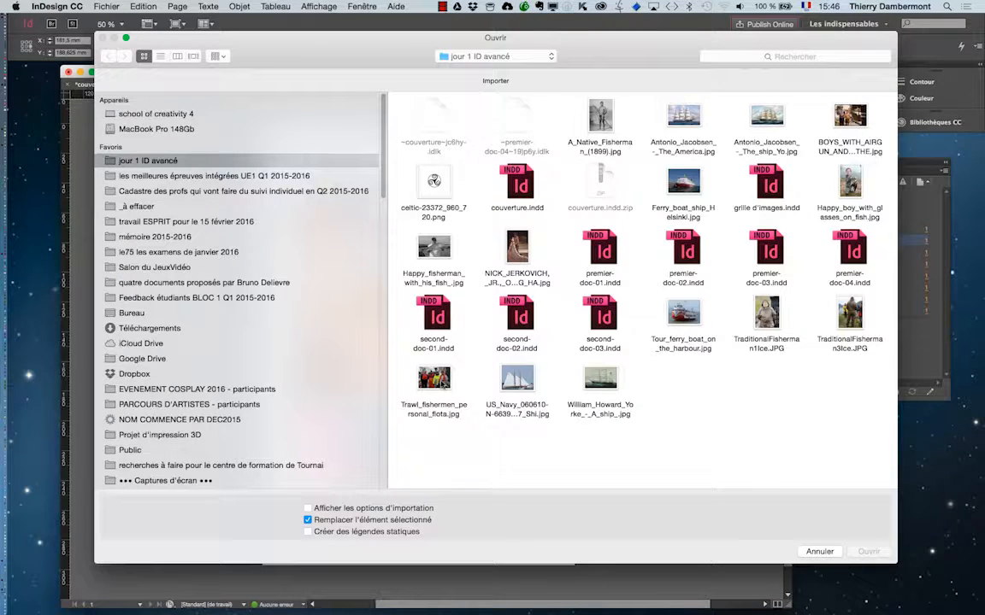
pyautogui.click(433, 378)
pyautogui.click(866, 552)
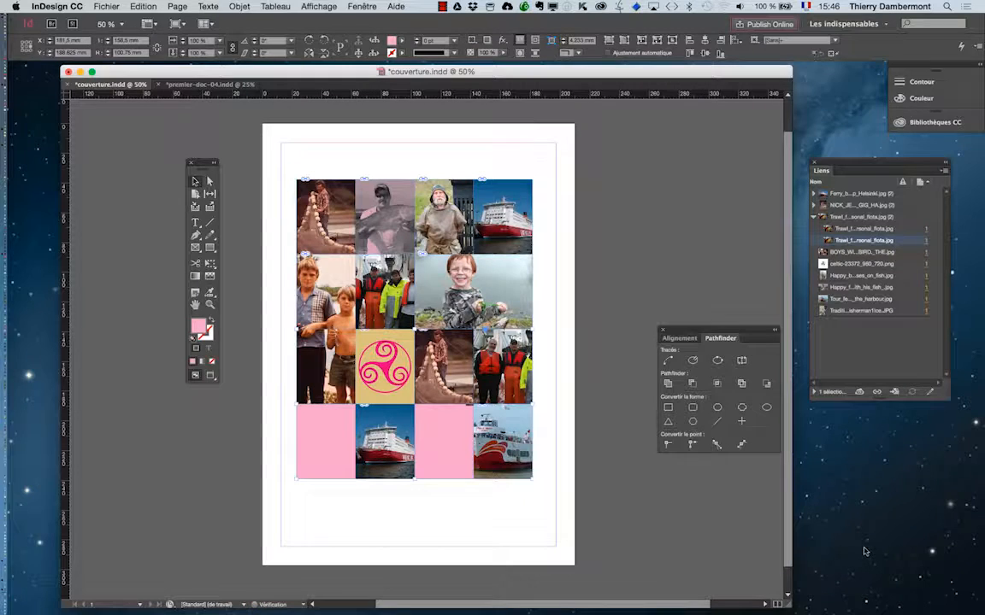
# Fit the imported trawl fishermen image so that it fills the merged frame proportionally
pyautogui.click(239, 6)
pyautogui.moveTo(248, 192)
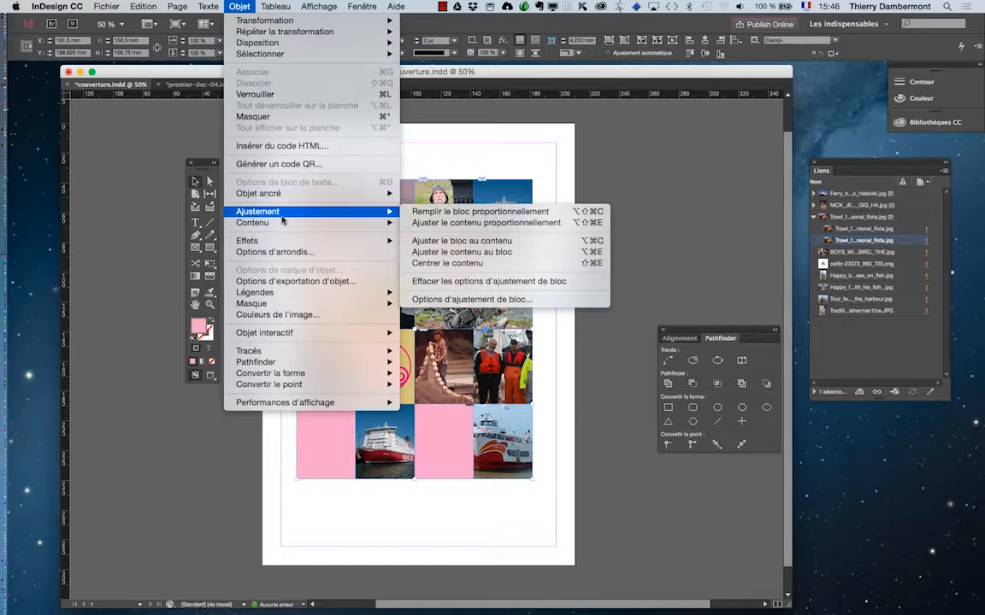
pyautogui.click(427, 194)
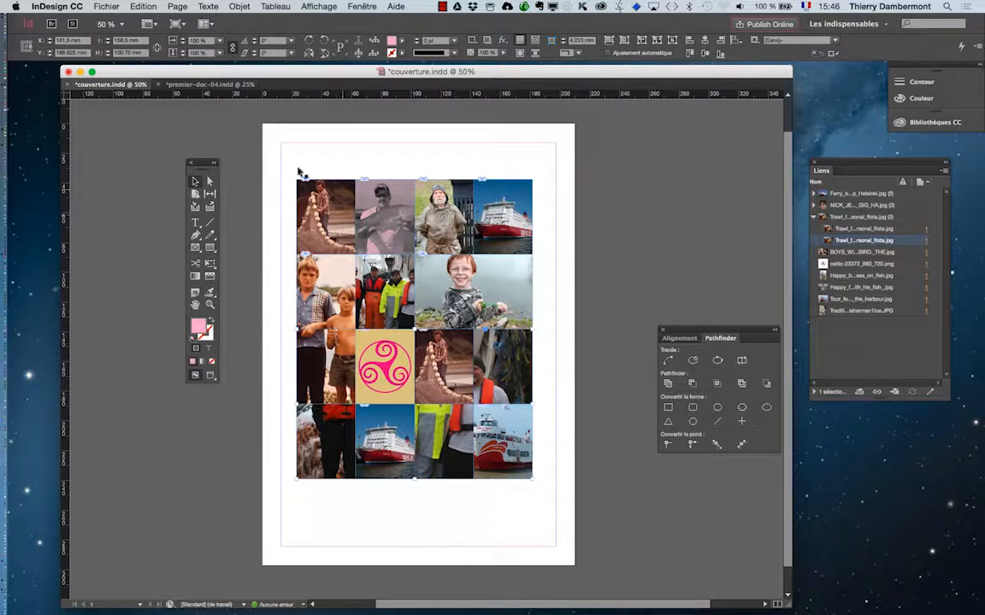
# Switch to Firefox and open the Google home page
pyautogui.click(96, 6)
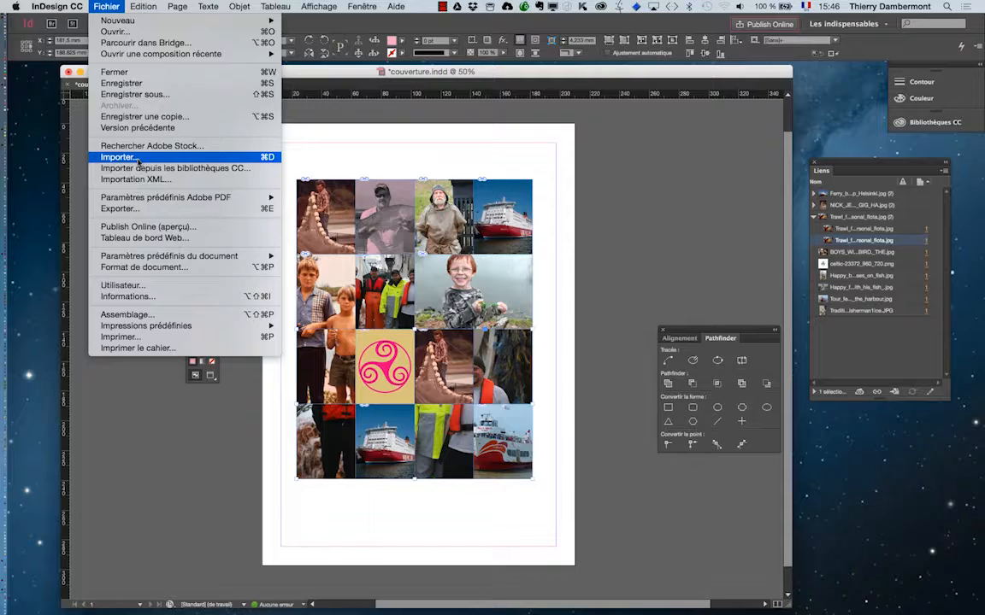
pyautogui.click(144, 387)
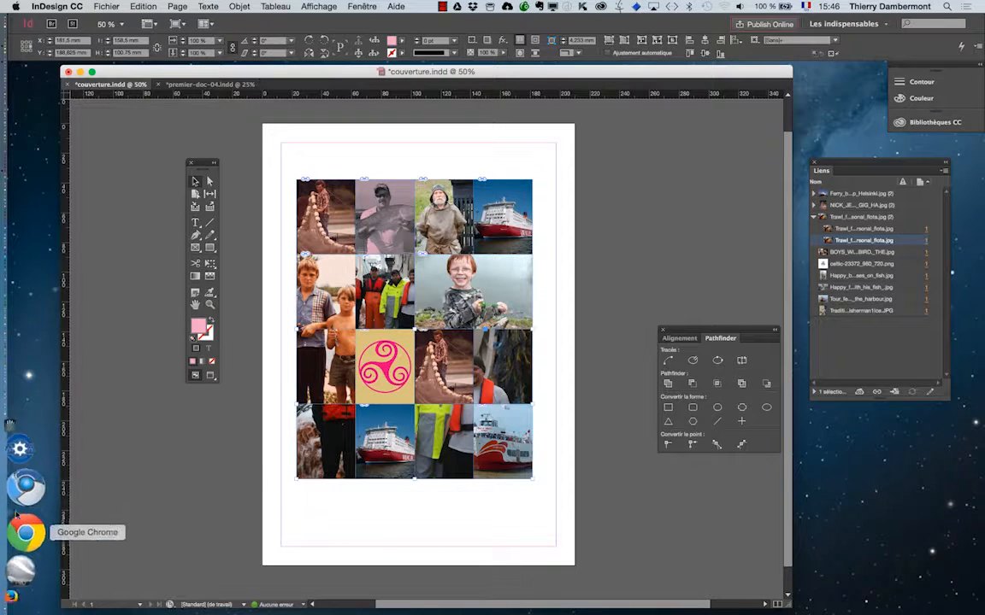
pyautogui.click(24, 527)
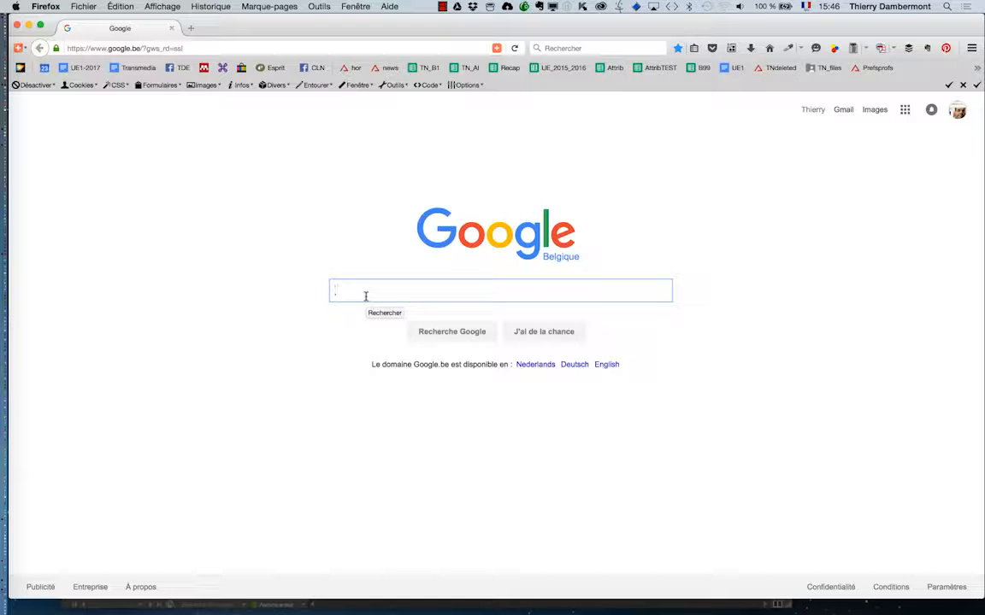
pyautogui.write('text')
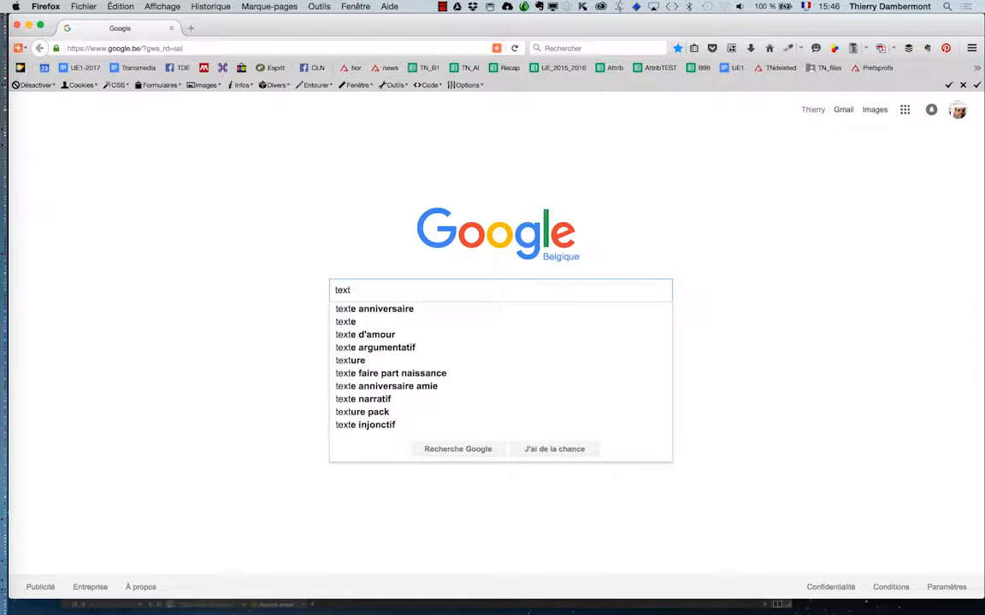
pyautogui.write('ure')
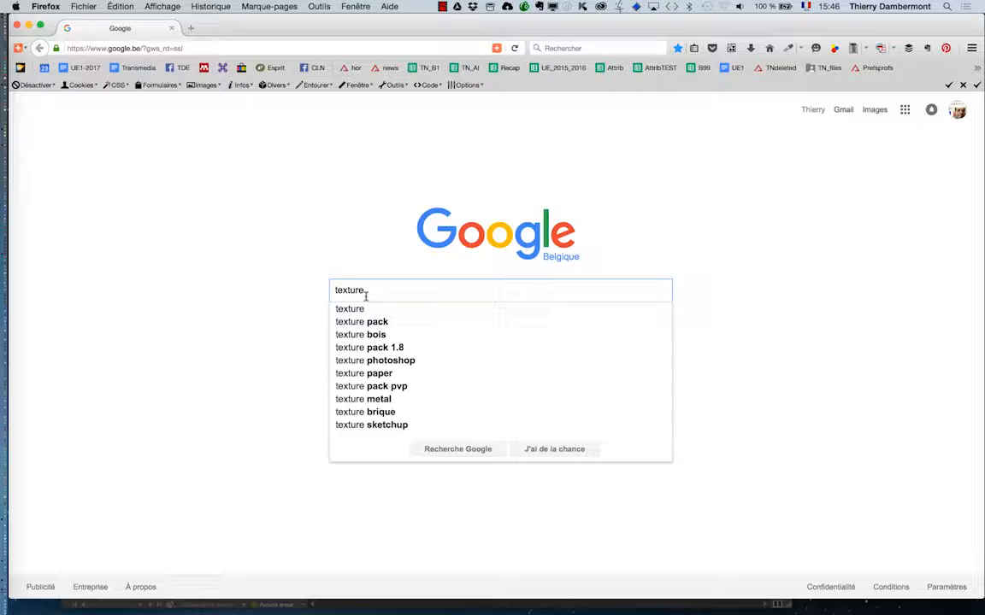
pyautogui.moveTo(391, 291); pyautogui.dragTo(314, 282)
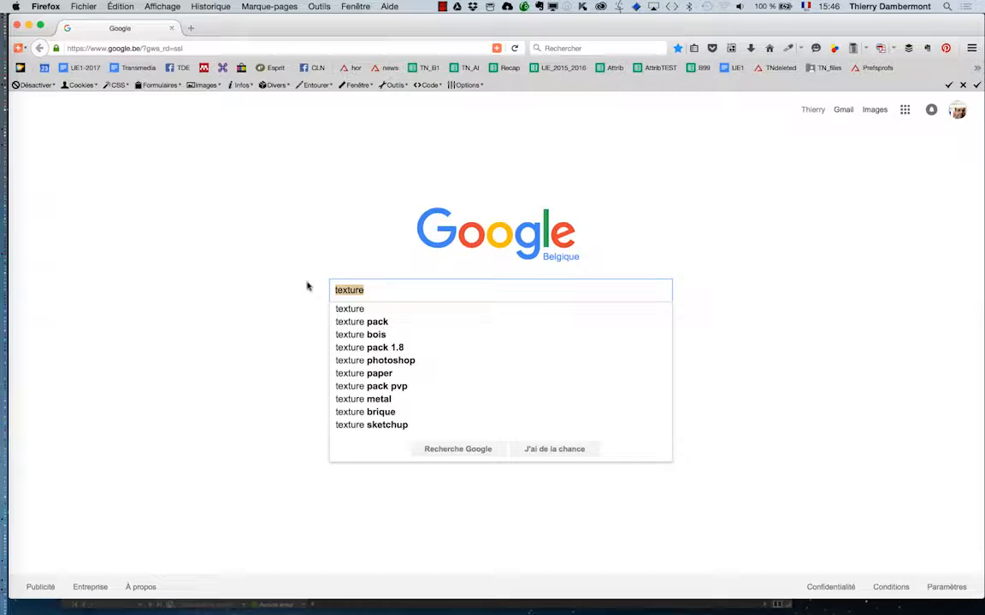
# Search Google for waves "public domain" and show the image results
pyautogui.write('sea "')
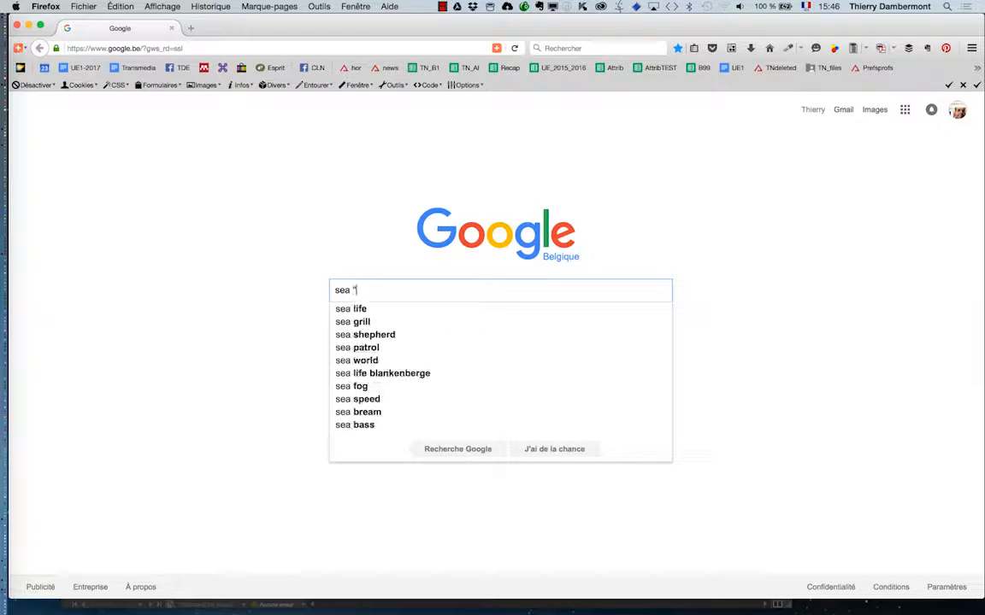
pyautogui.write('publi')
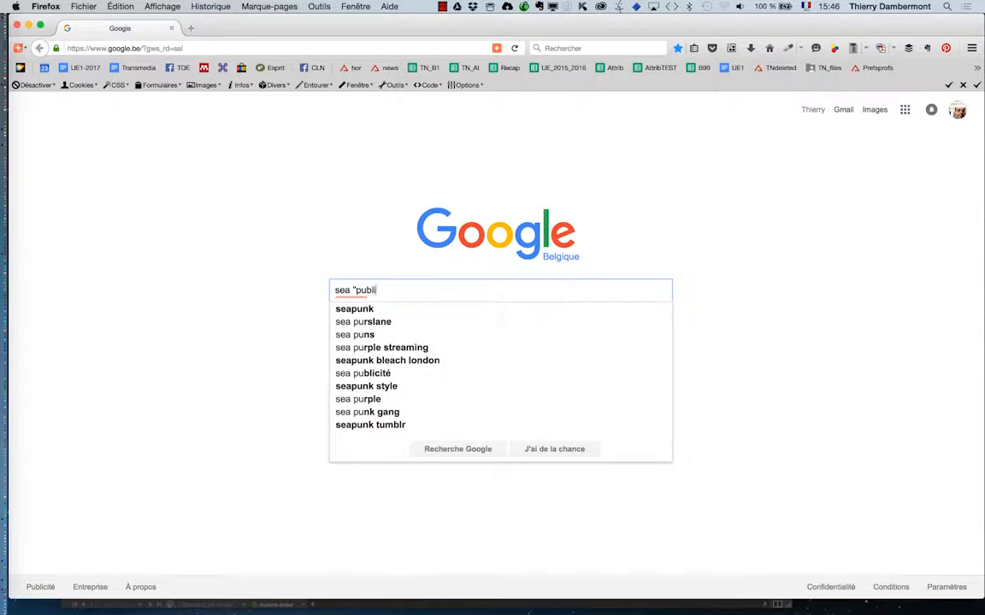
pyautogui.write('c domain"')
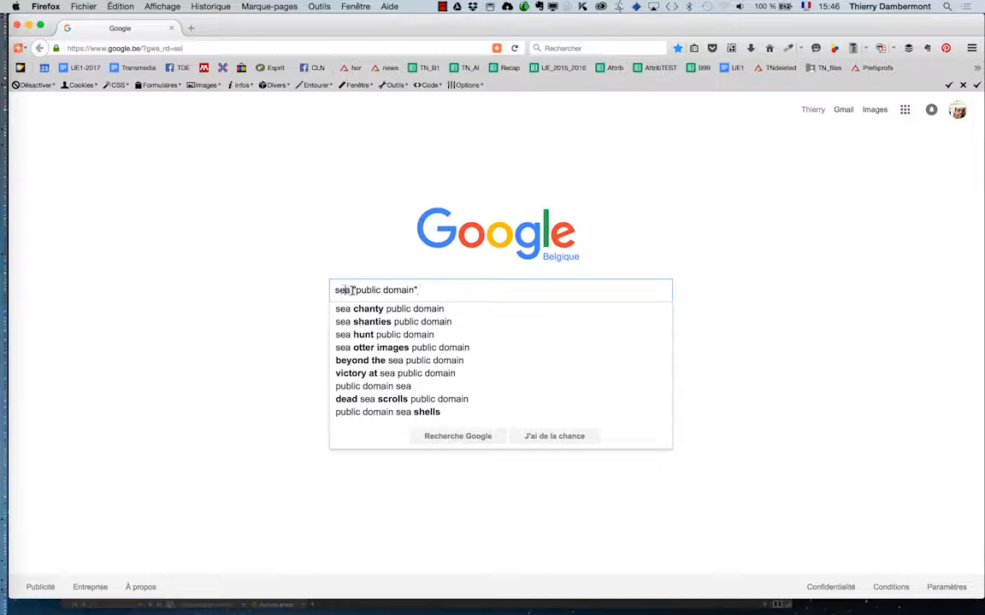
pyautogui.write('waves')
pyautogui.press('Return')
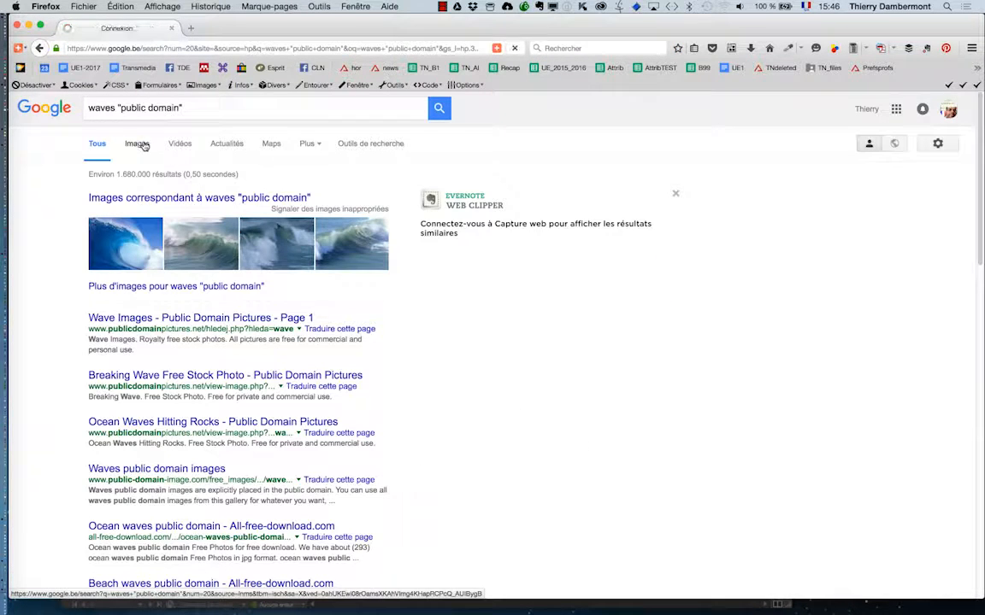
pyautogui.click(138, 144)
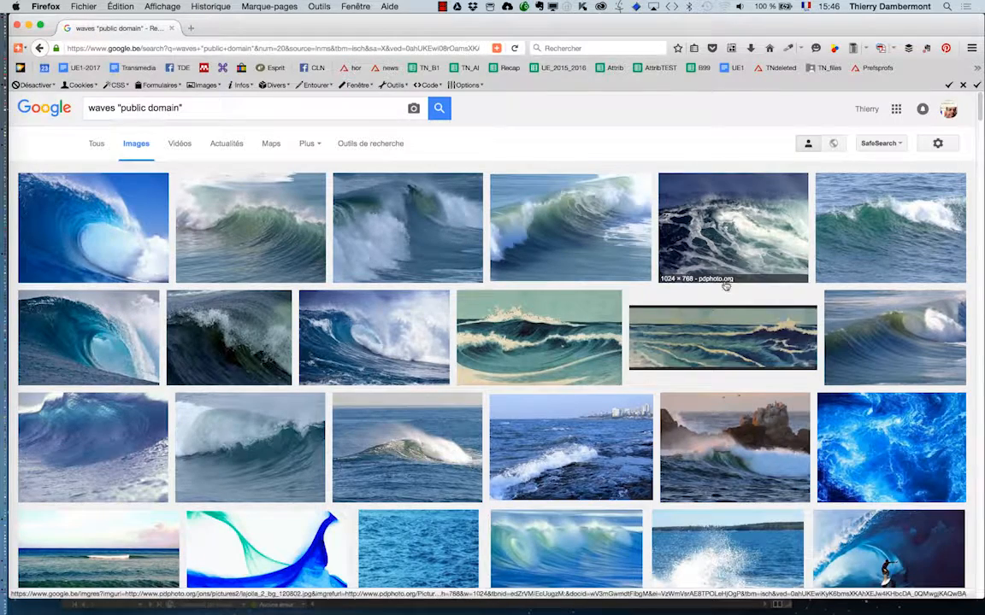
# Open the pdphoto.org foaming wave photo from the results in a new tab and run a Google search by that image
pyautogui.rightClick(737, 229)
pyautogui.click(773, 232)
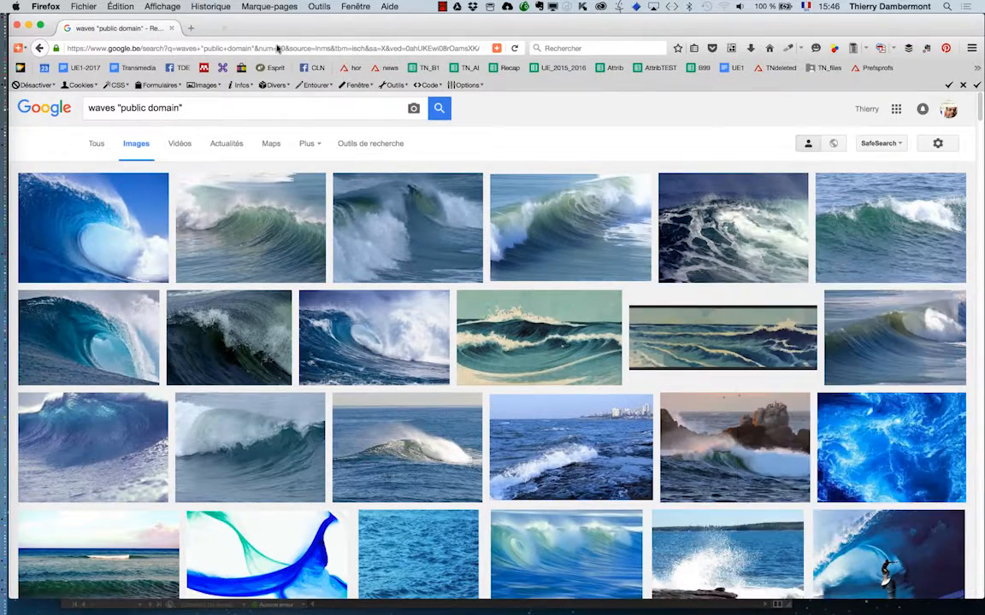
pyautogui.click(242, 29)
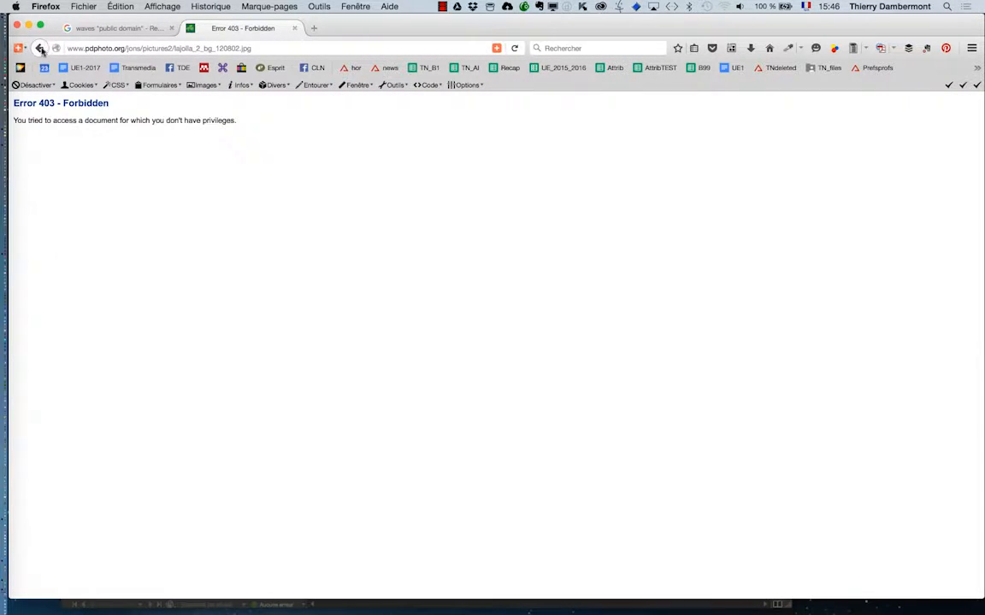
pyautogui.click(40, 49)
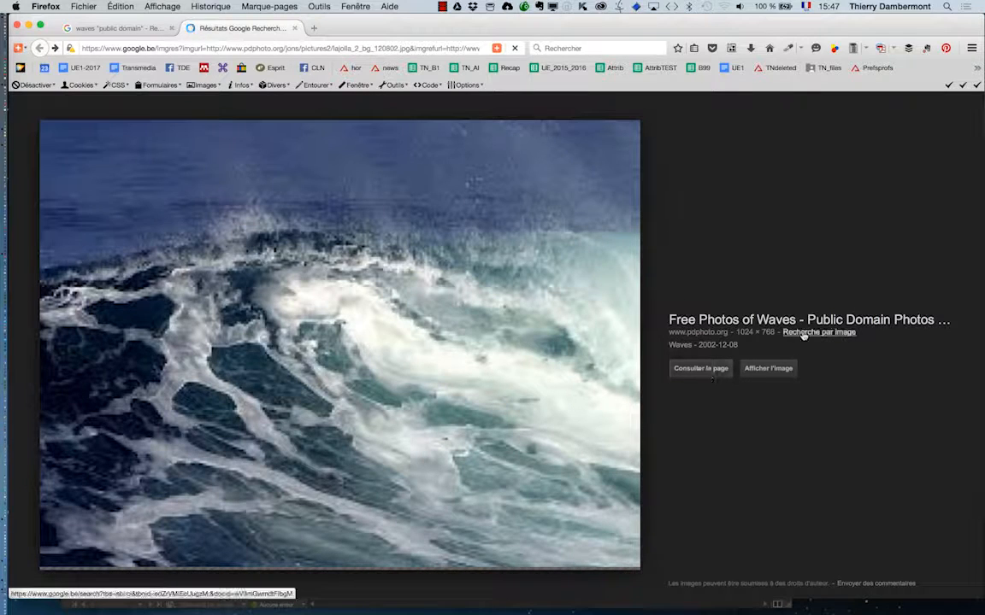
pyautogui.click(808, 333)
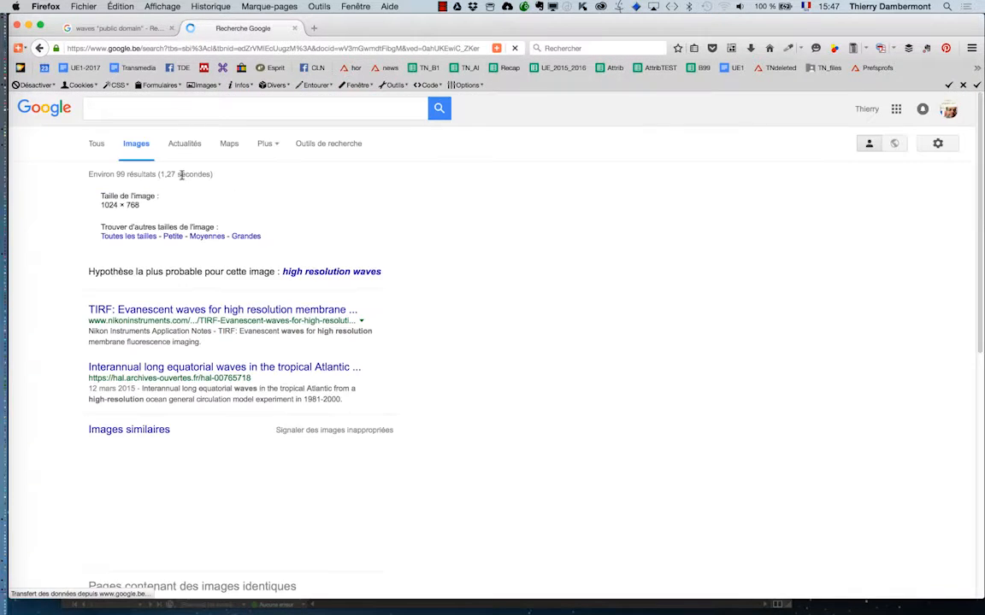
# List the wave photo's large versions and open the 1024 × 768 image from besplatne-slike.net at full size
pyautogui.click(203, 242)
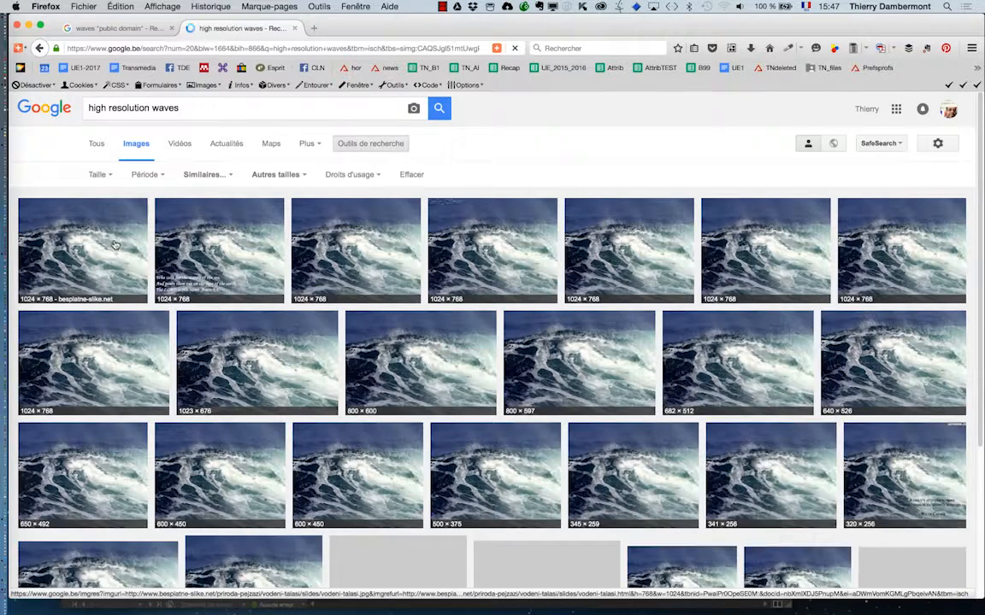
pyautogui.click(116, 246)
pyautogui.click(767, 335)
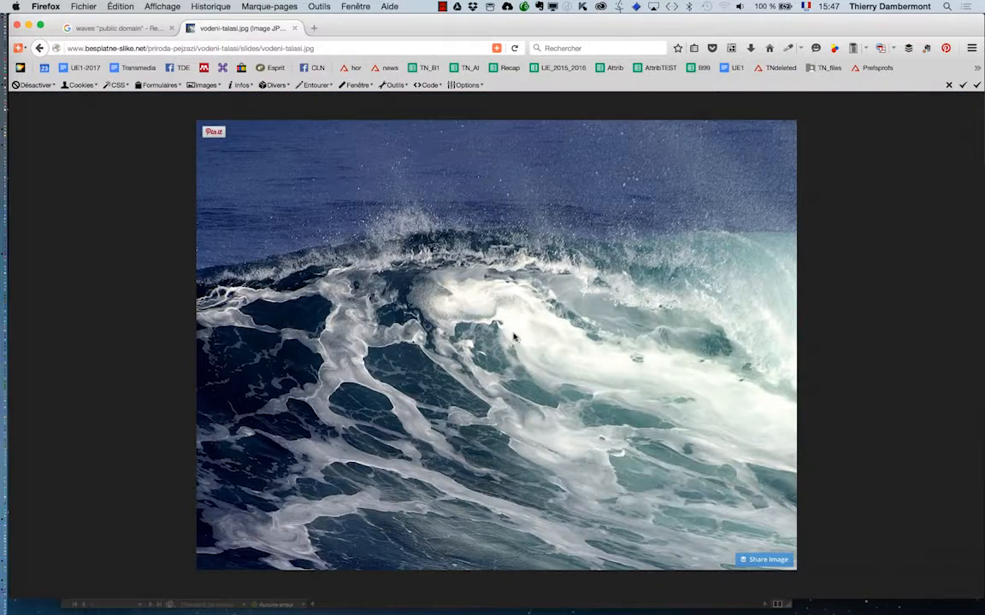
# Save the full-size wave picture as vodeni-talasi.jpg
pyautogui.rightClick(514, 332)
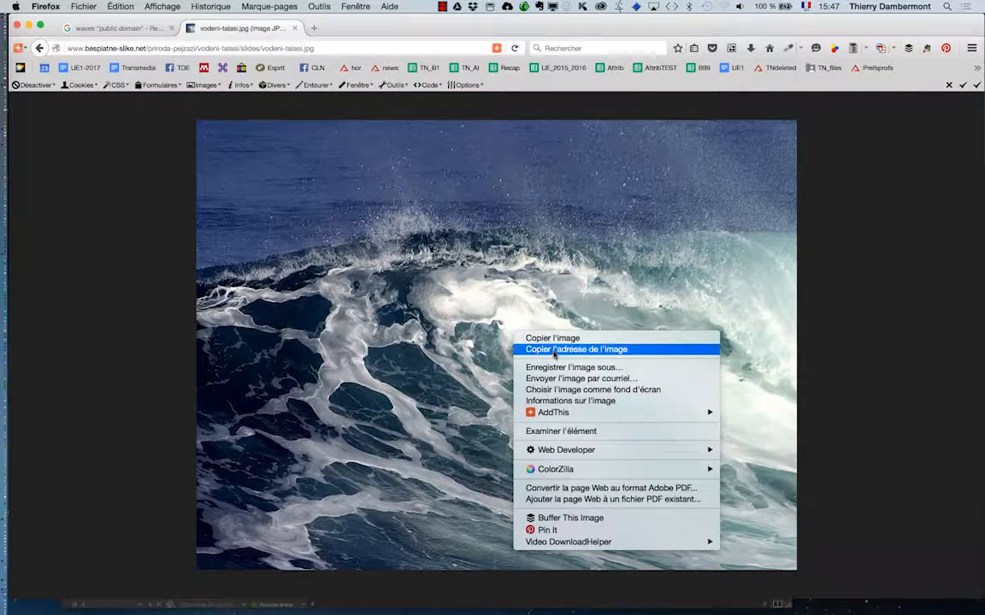
pyautogui.click(563, 367)
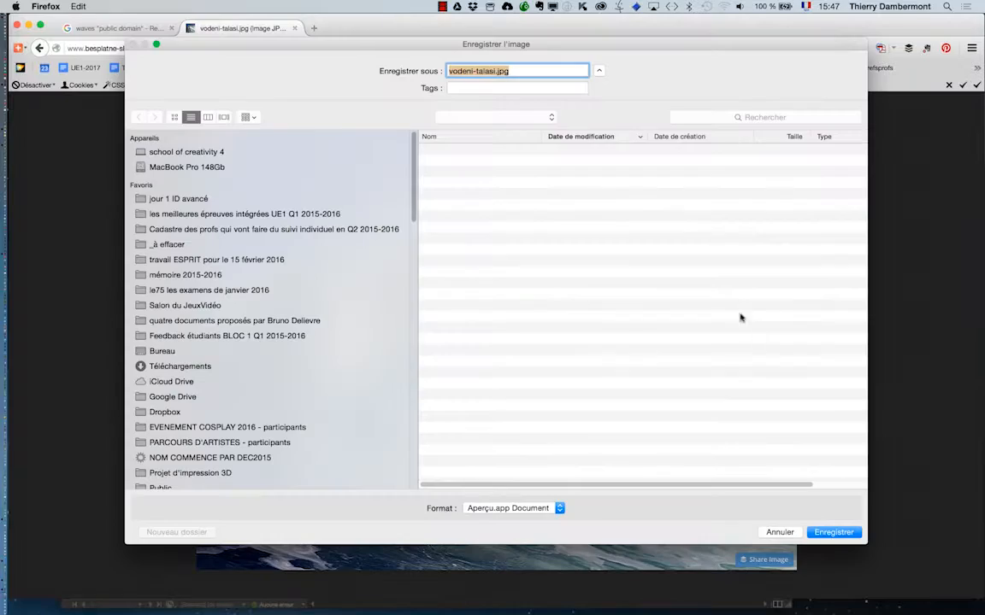
pyautogui.click(859, 533)
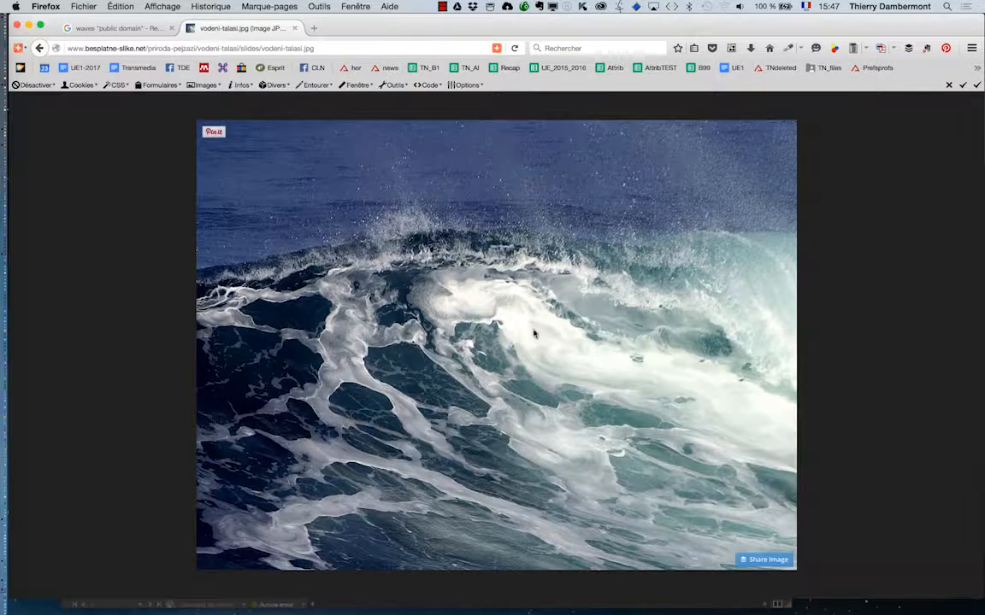
# Switch to InDesign and import vodeni-talasi.jpg from the folder "jour 1 ID avancé" into the selected merged frame, replacing its current picture
pyautogui.press('super+Tab')
pyautogui.click(237, 323)
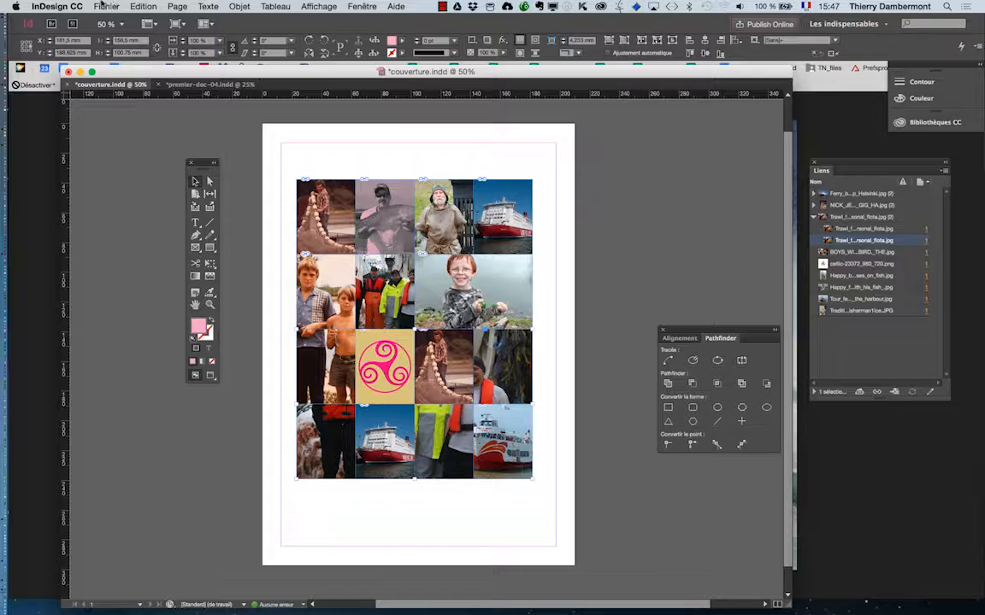
pyautogui.click(106, 6)
pyautogui.click(113, 143)
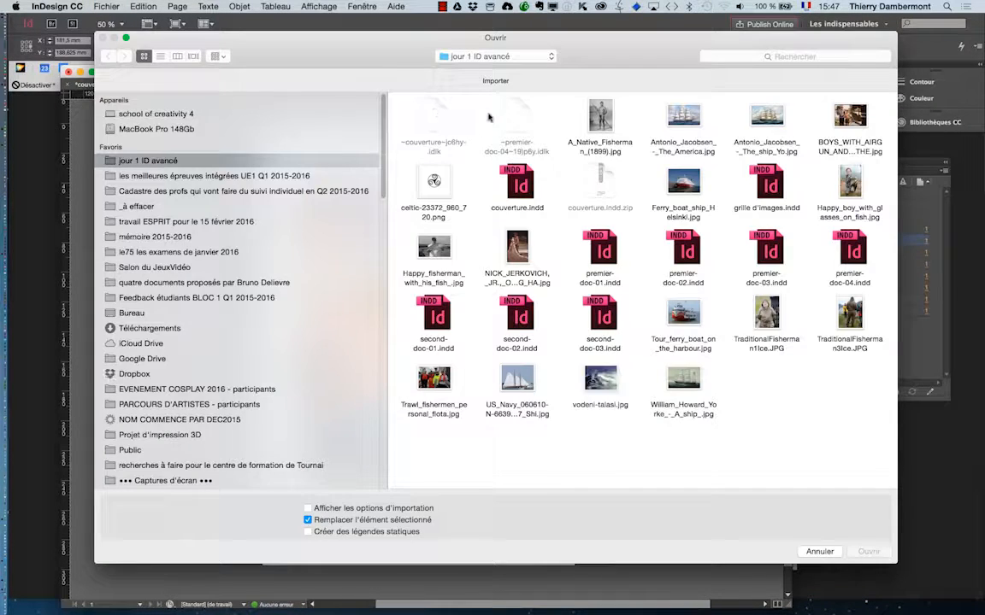
pyautogui.click(160, 55)
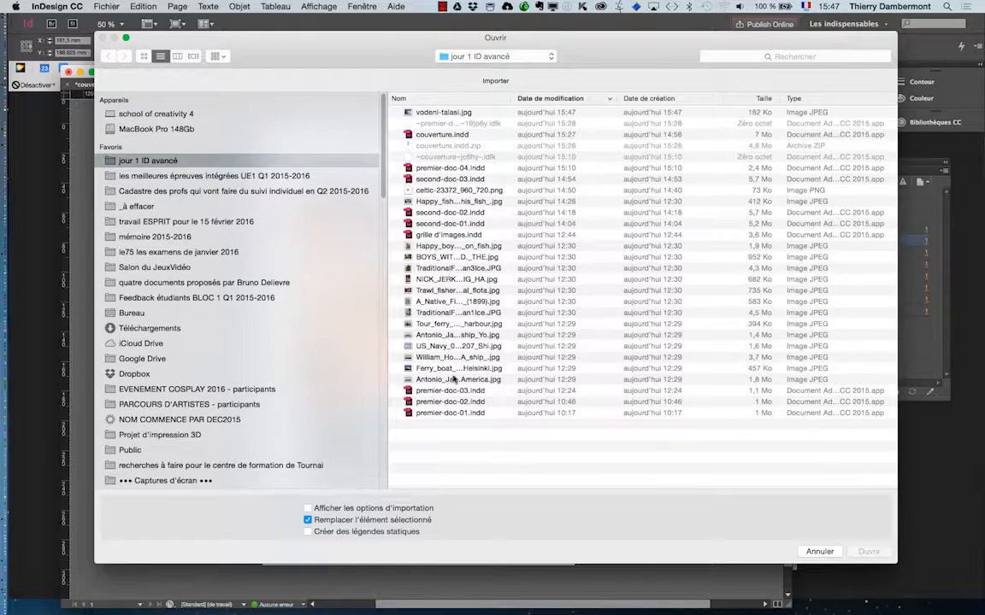
pyautogui.click(565, 100)
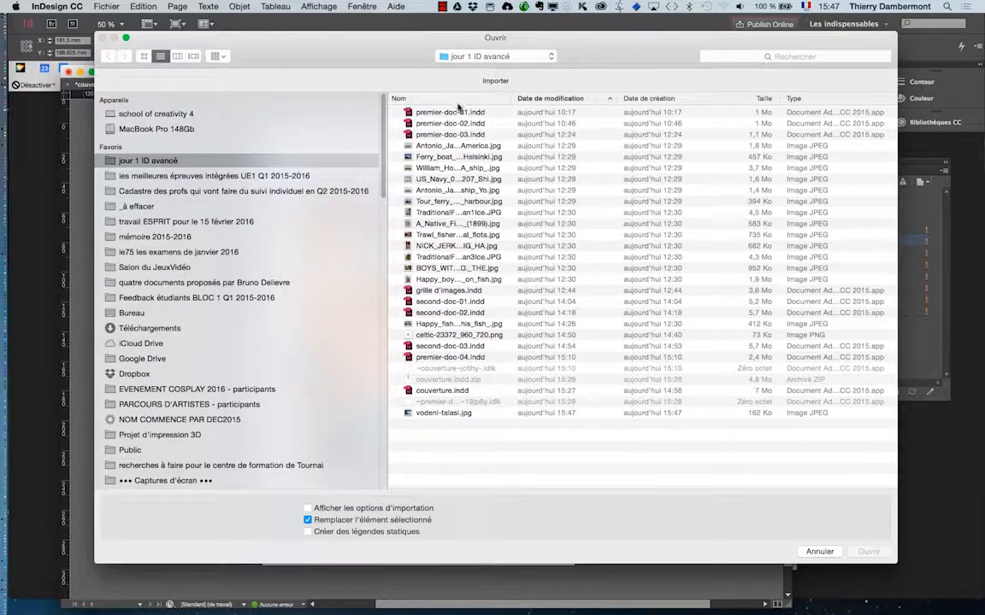
pyautogui.click(571, 97)
pyautogui.click(458, 115)
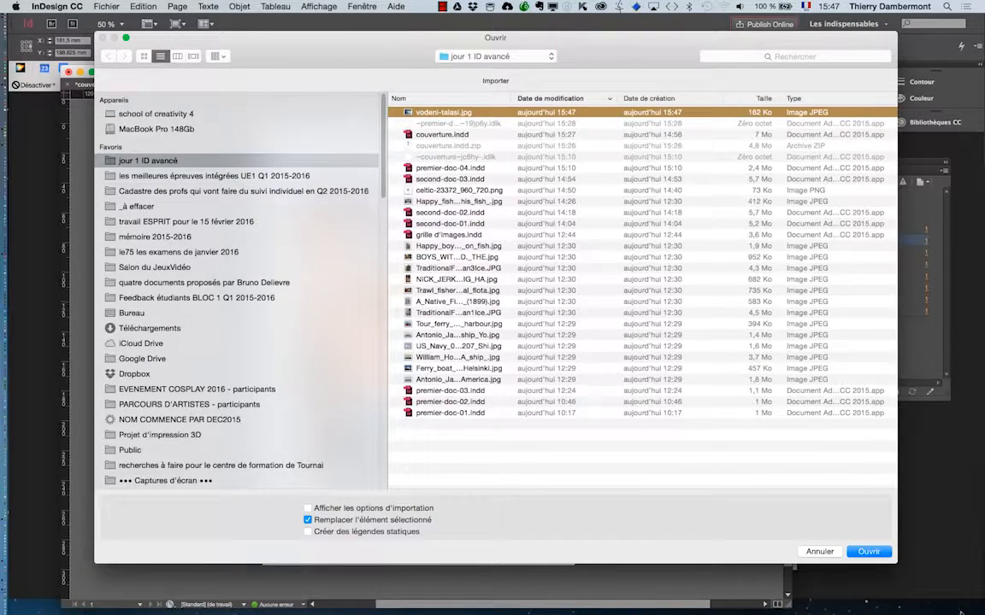
pyautogui.click(869, 551)
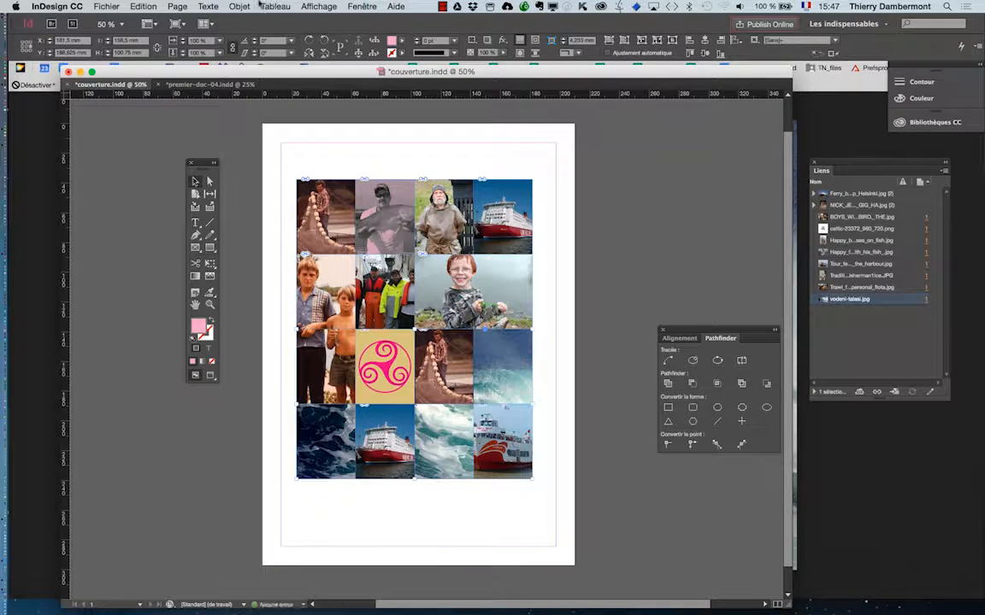
# Fit the wave picture so that it fills the merged frame proportionally
pyautogui.click(241, 6)
pyautogui.moveTo(299, 211)
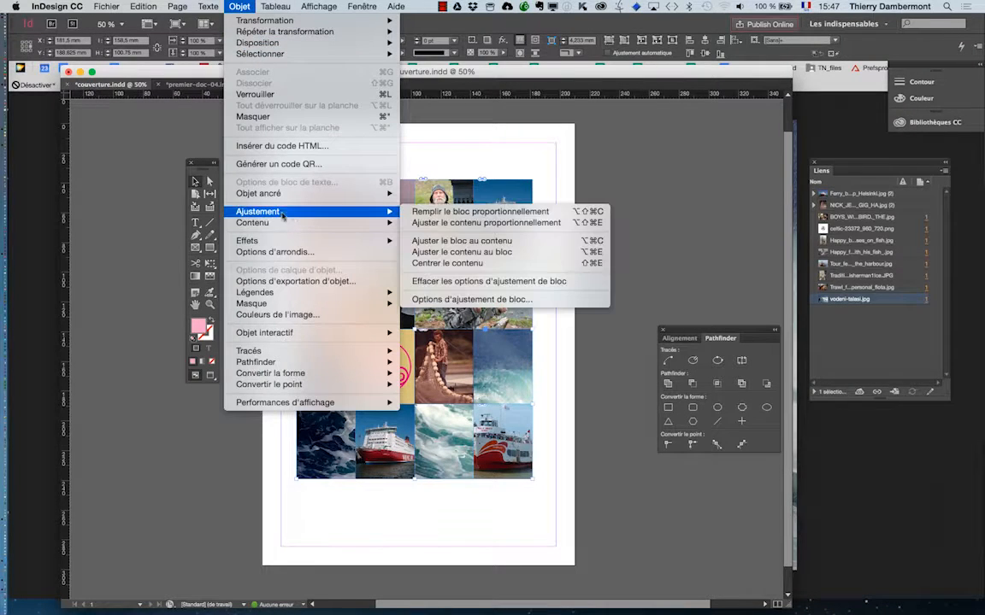
pyautogui.click(446, 213)
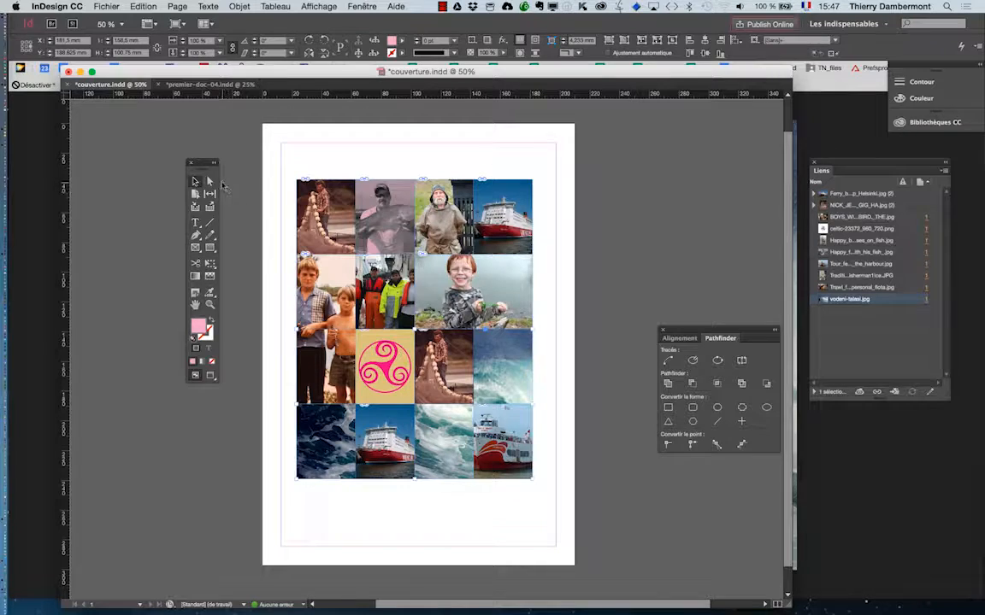
# Enlarge the wave picture inside the merged frame proportionally from its centre to about 199 × 150 mm with Free Transform, then deselect it
pyautogui.press('a')
pyautogui.click(450, 470)
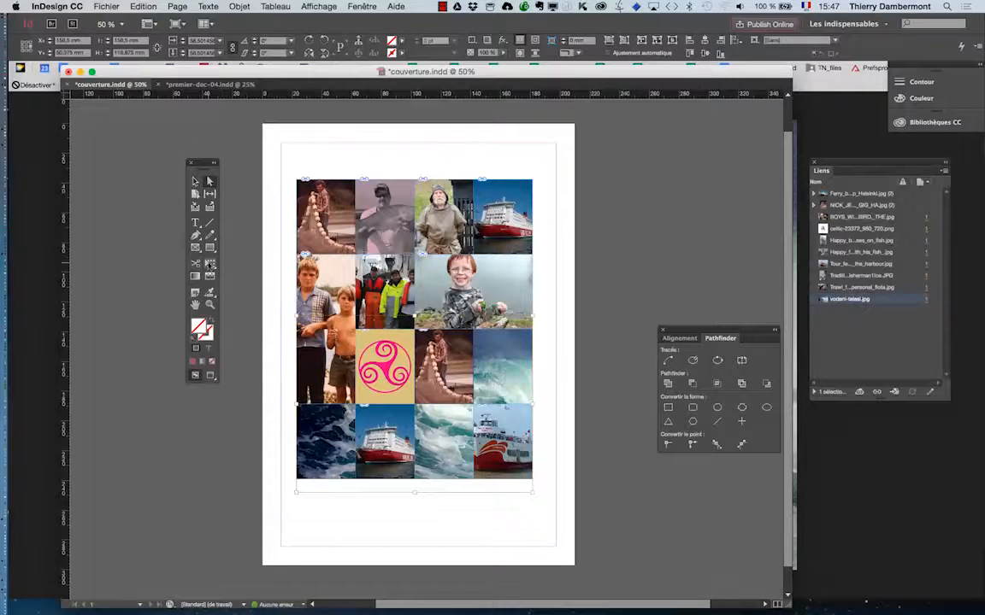
pyautogui.click(210, 264)
pyautogui.moveTo(297, 492); pyautogui.dragTo(265, 516)
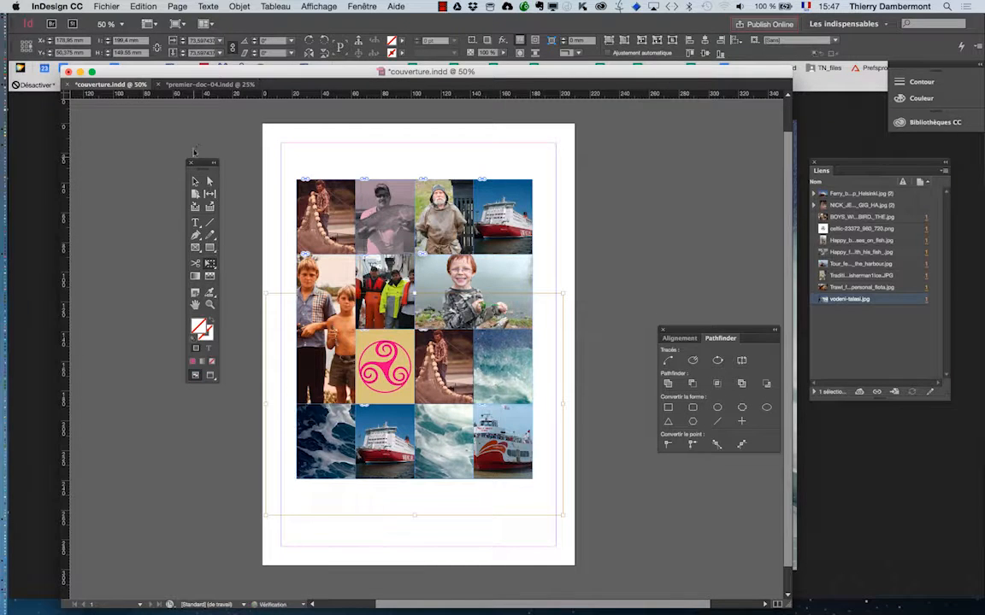
pyautogui.click(196, 182)
pyautogui.click(262, 390)
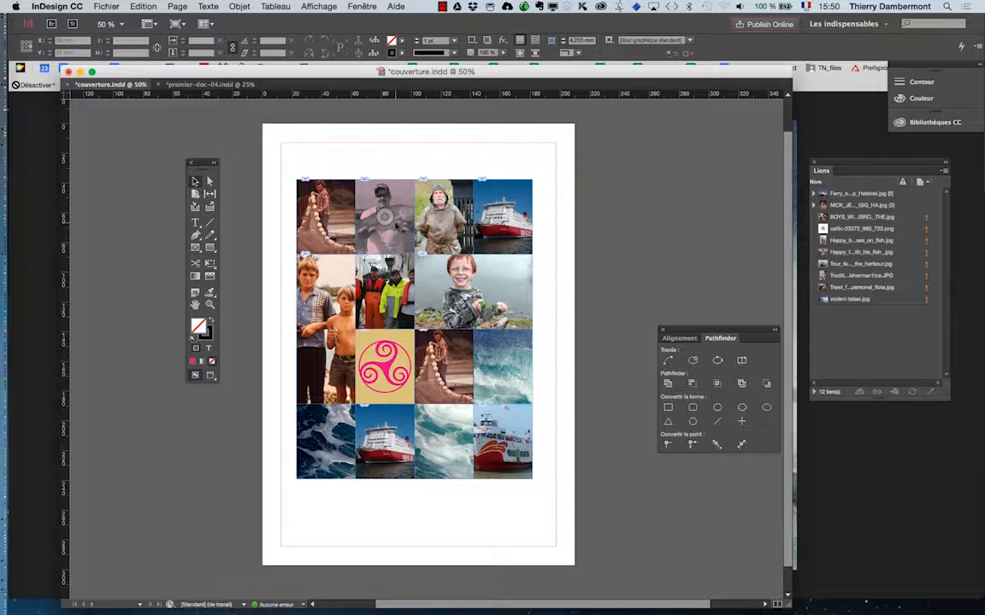
# Create a new one-page A4 print document with 12.7 mm margins
pyautogui.click(106, 6)
pyautogui.moveTo(109, 22)
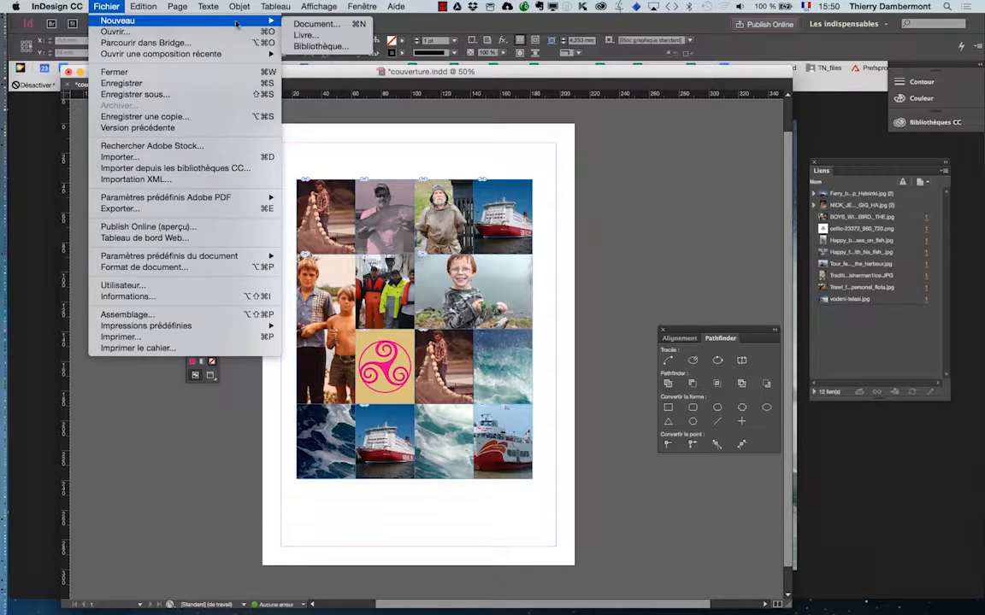
pyautogui.click(312, 24)
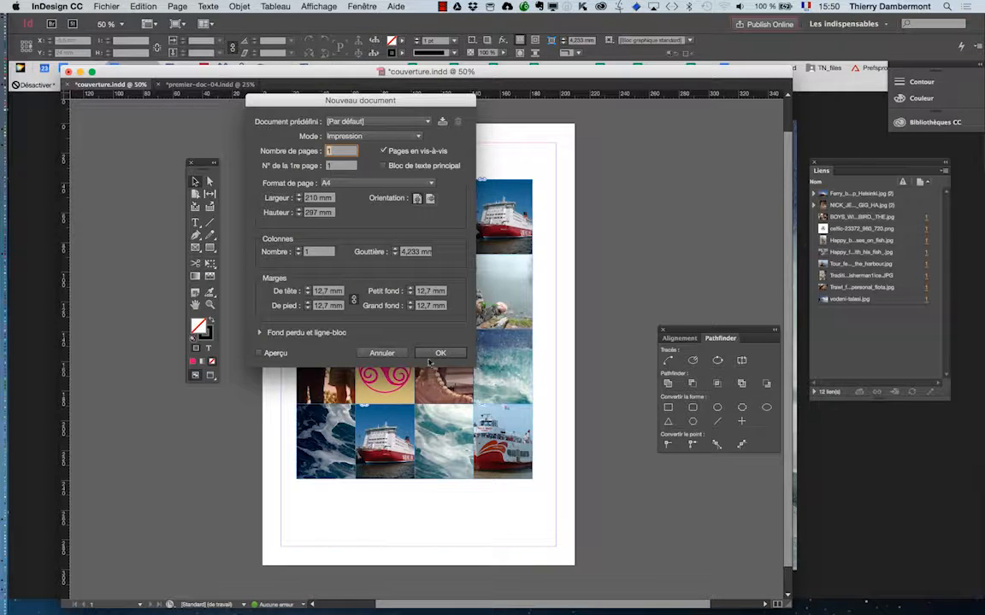
pyautogui.click(439, 353)
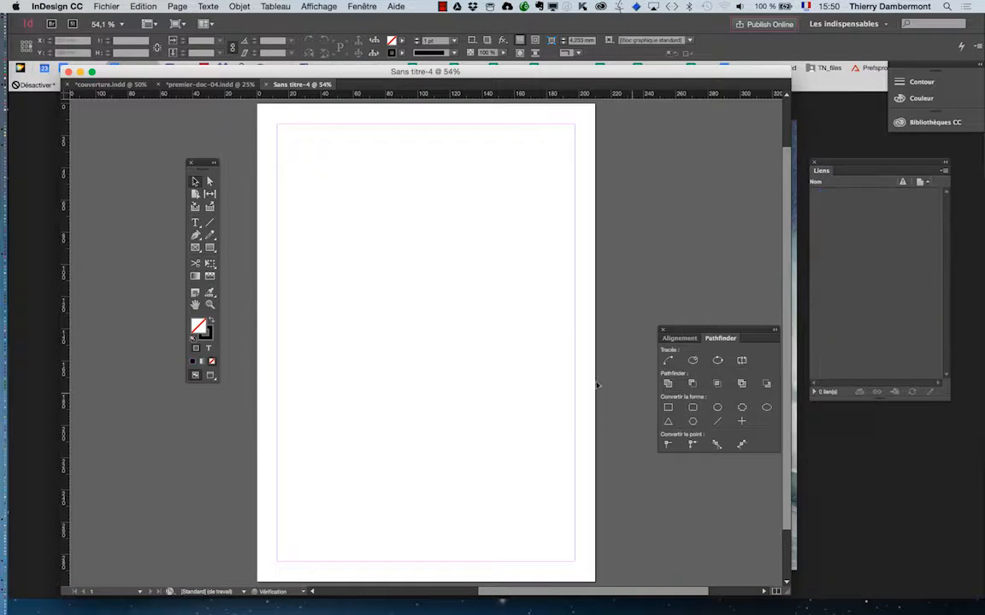
# Draw a square frame about 67 mm wide, copy it straight below, and copy the lower square to its right
pyautogui.click(209, 248)
pyautogui.moveTo(296, 152); pyautogui.dragTo(404, 258)
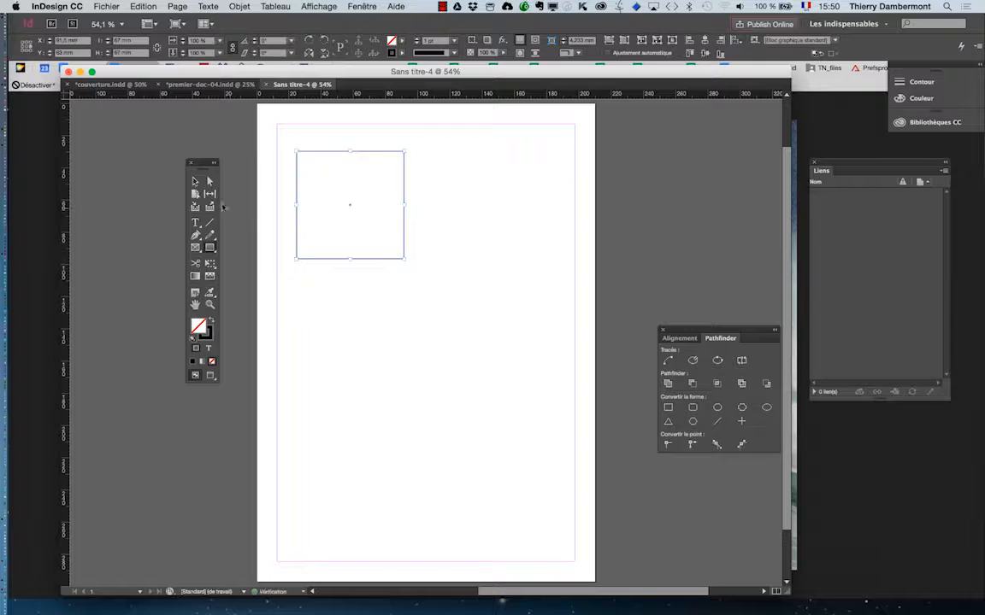
pyautogui.moveTo(297, 224); pyautogui.dragTo(307, 360)
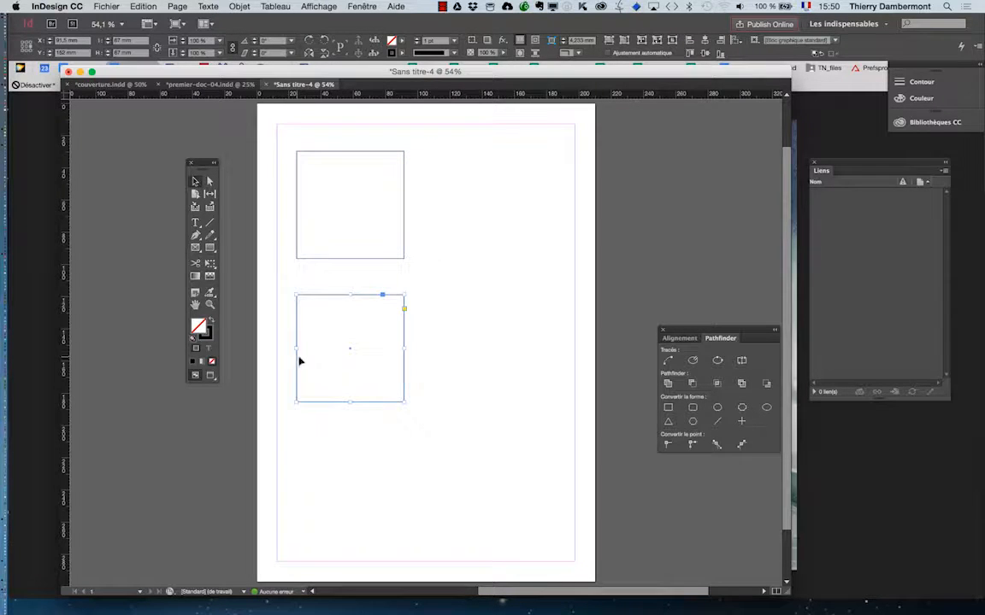
pyautogui.moveTo(300, 362); pyautogui.dragTo(438, 365)
# Tighten the gaps by moving the upper square down and the right-hand square left towards the lower-left square
pyautogui.click(392, 264)
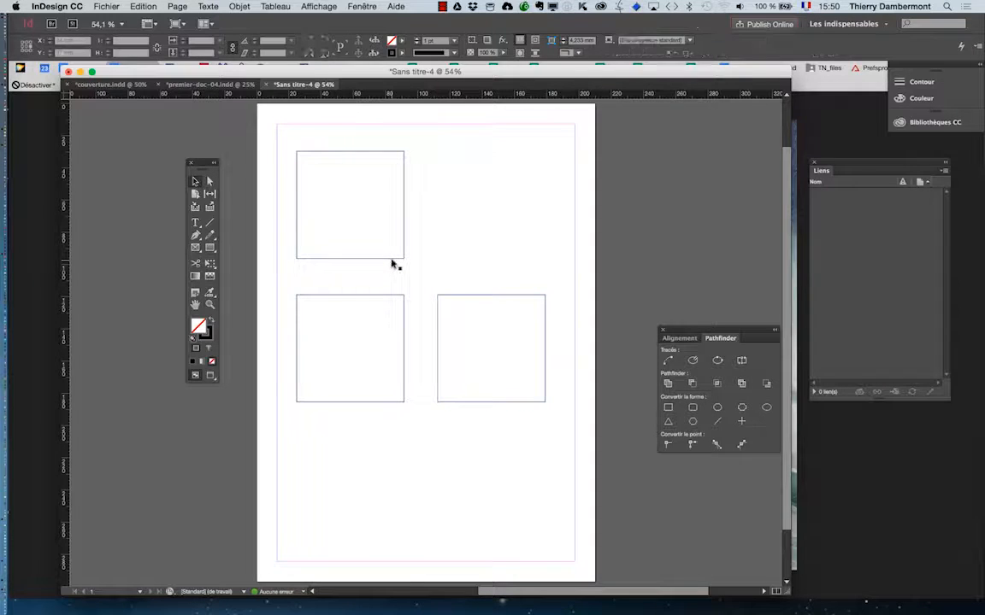
pyautogui.moveTo(391, 259); pyautogui.dragTo(393, 290)
pyautogui.moveTo(451, 299); pyautogui.dragTo(429, 302)
pyautogui.click(428, 277)
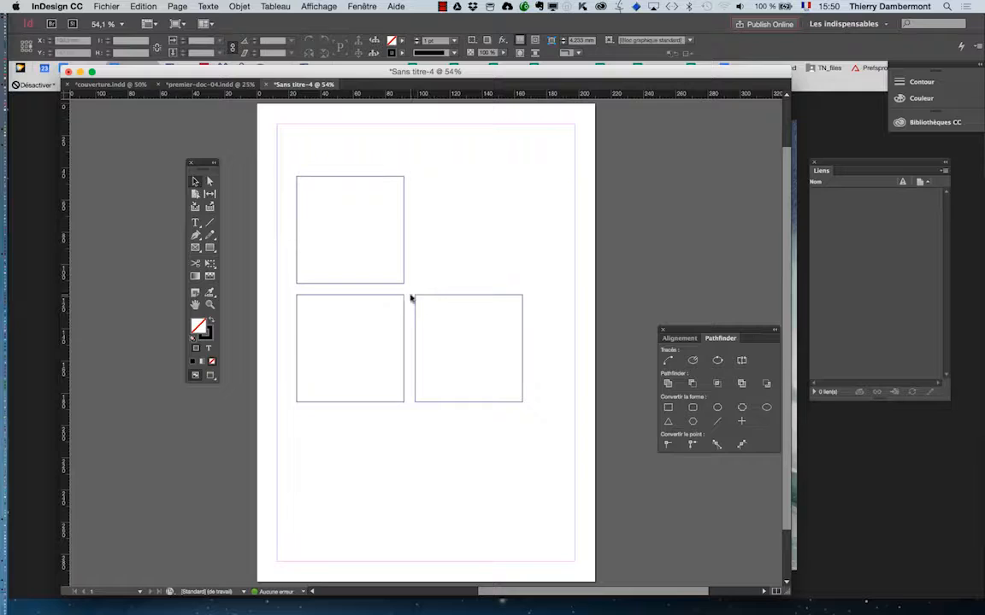
# Copy the two squares of the lower row straight down to form a third row
pyautogui.moveTo(483, 437); pyautogui.dragTo(369, 384)
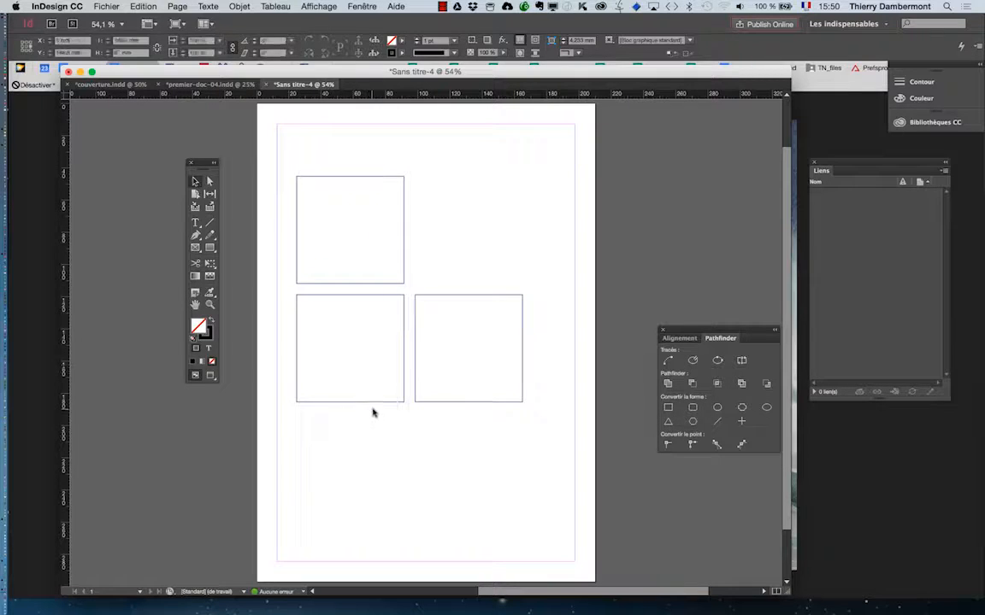
pyautogui.moveTo(376, 468); pyautogui.dragTo(382, 532)
pyautogui.click(262, 412)
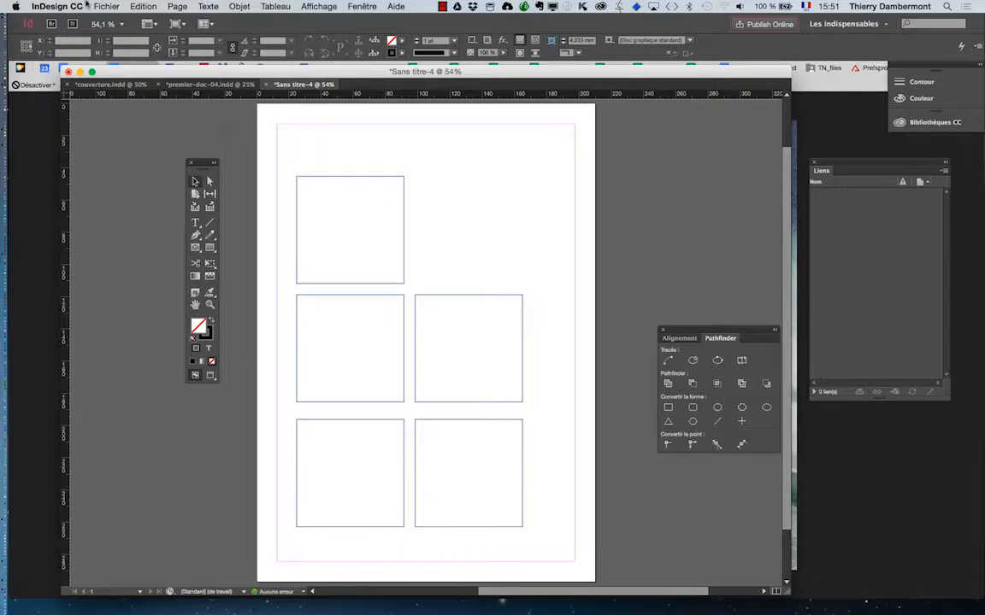
# Load three images for placing: the boys with airgun, the TraditionalFisherman3Ice.JPG and the fisherman with net photos
pyautogui.click(106, 6)
pyautogui.click(142, 158)
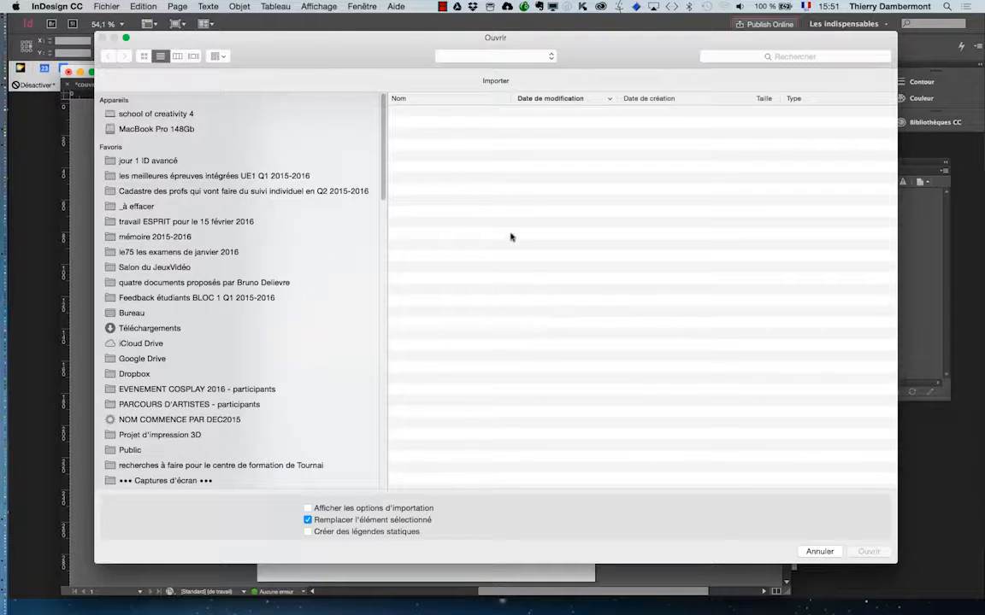
pyautogui.click(445, 256)
pyautogui.keyDown('shift'); pyautogui.click(444, 278); pyautogui.keyUp('shift')
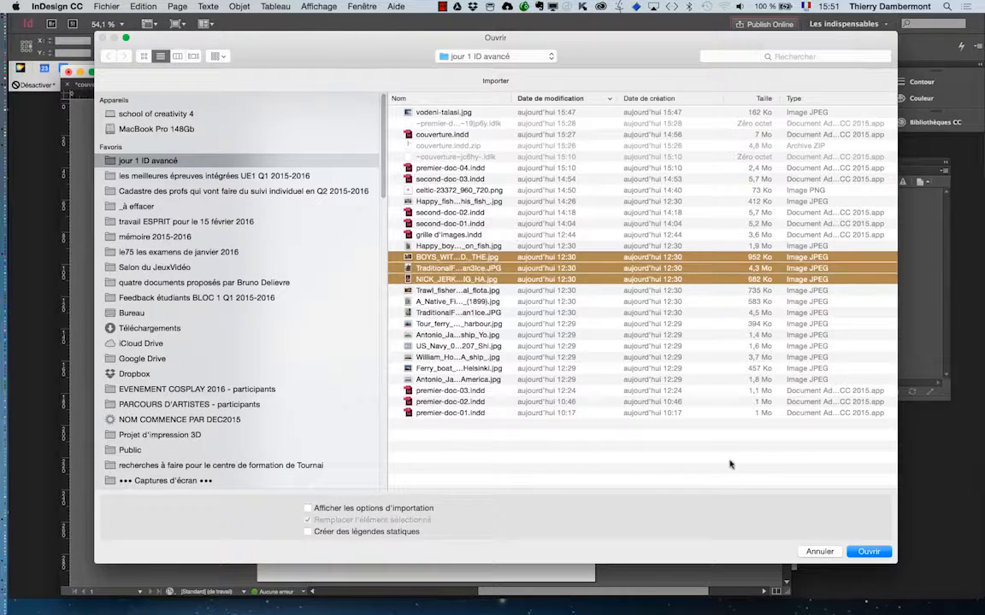
pyautogui.press('Return')
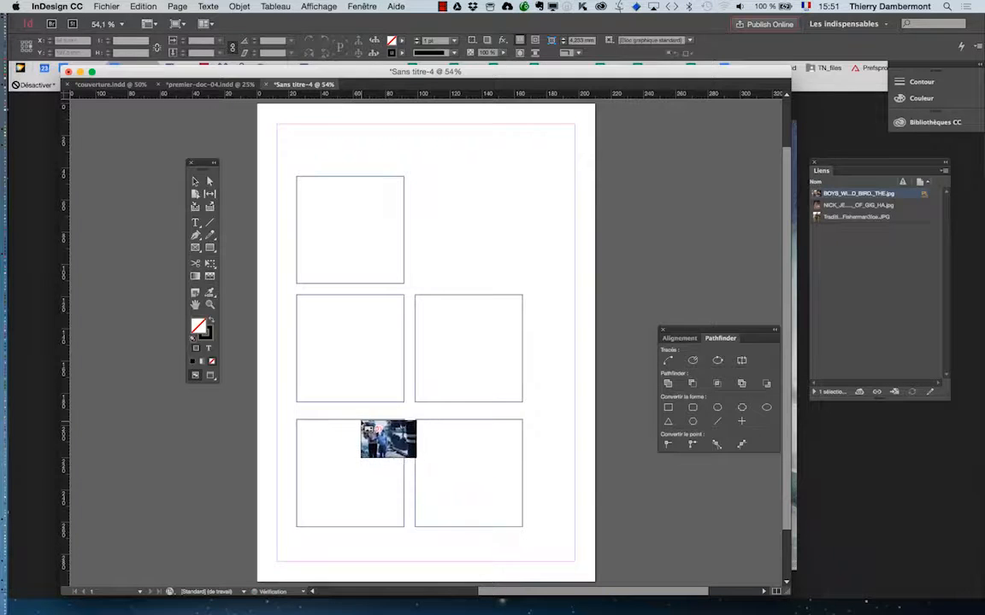
# Place the boys photo in the bottom-left square and the net fisherman photo in the bottom-right, skipping the traditional fisherman image
pyautogui.click(358, 424)
pyautogui.press('Right')
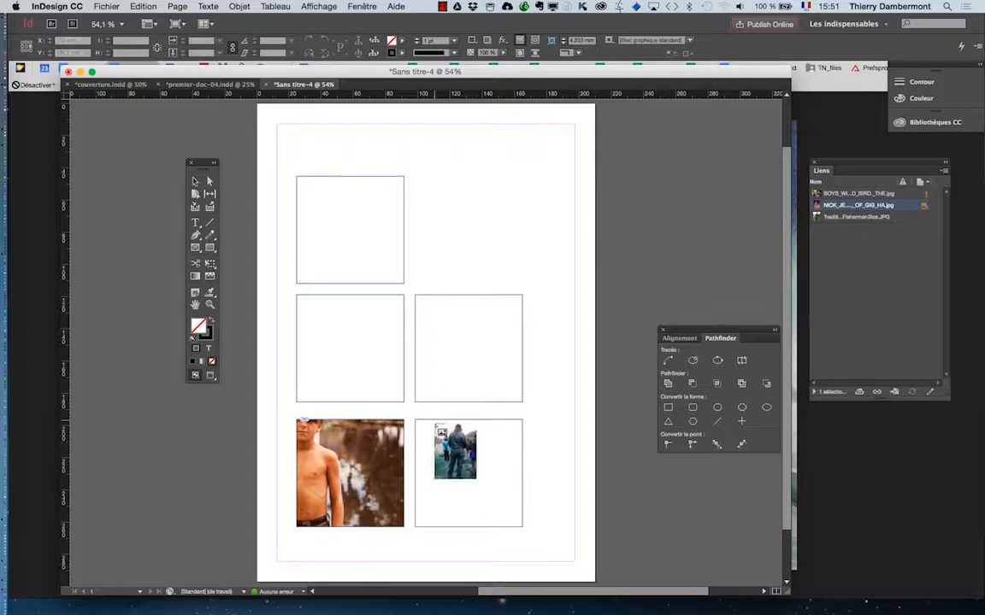
pyautogui.click(432, 428)
pyautogui.click(194, 181)
# Fit both bottom-row photos so that they fill their frames proportionally, then deselect them
pyautogui.moveTo(273, 439); pyautogui.dragTo(522, 521)
pyautogui.click(239, 6)
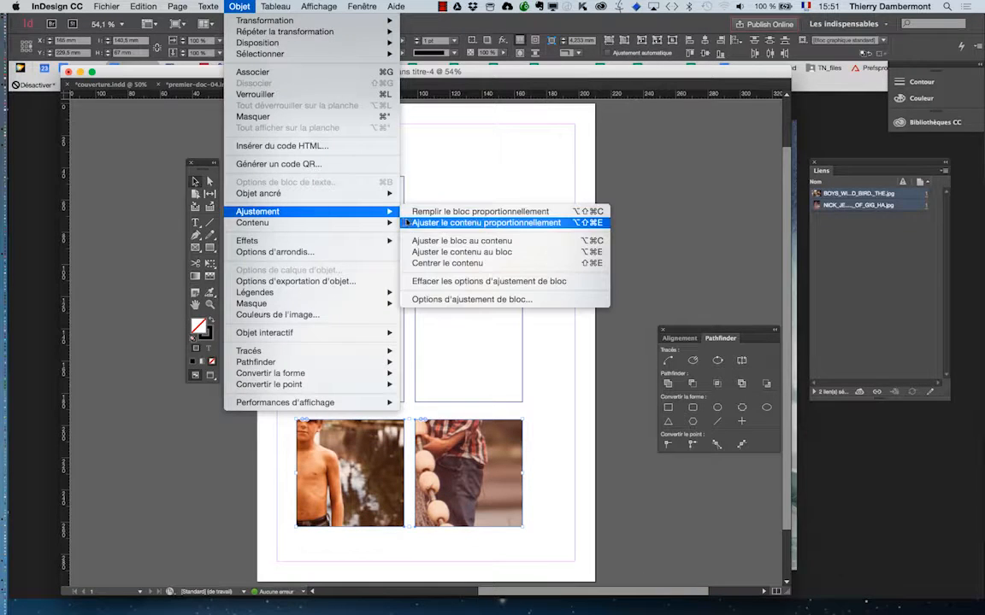
pyautogui.click(419, 210)
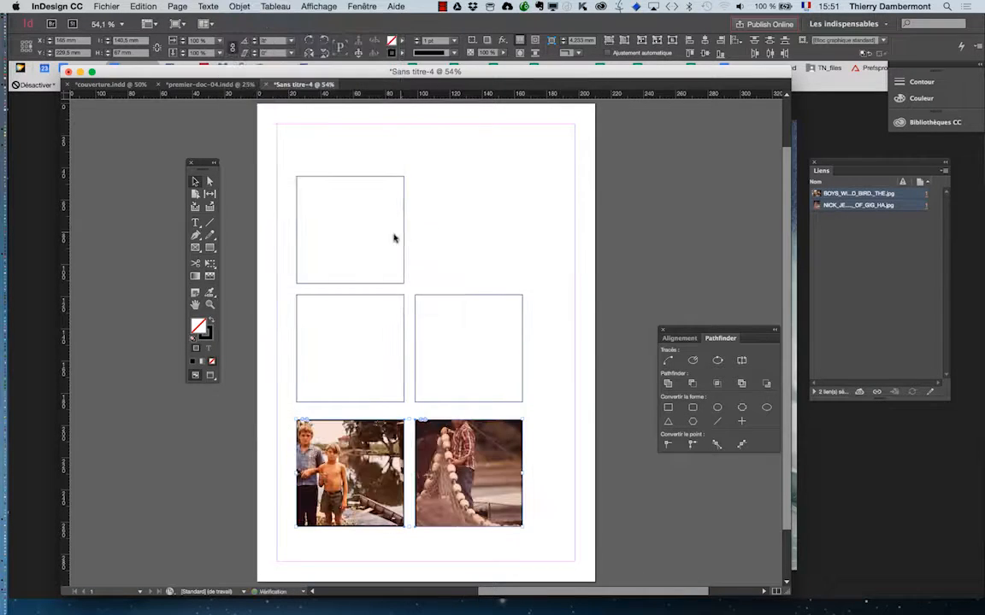
pyautogui.click(257, 413)
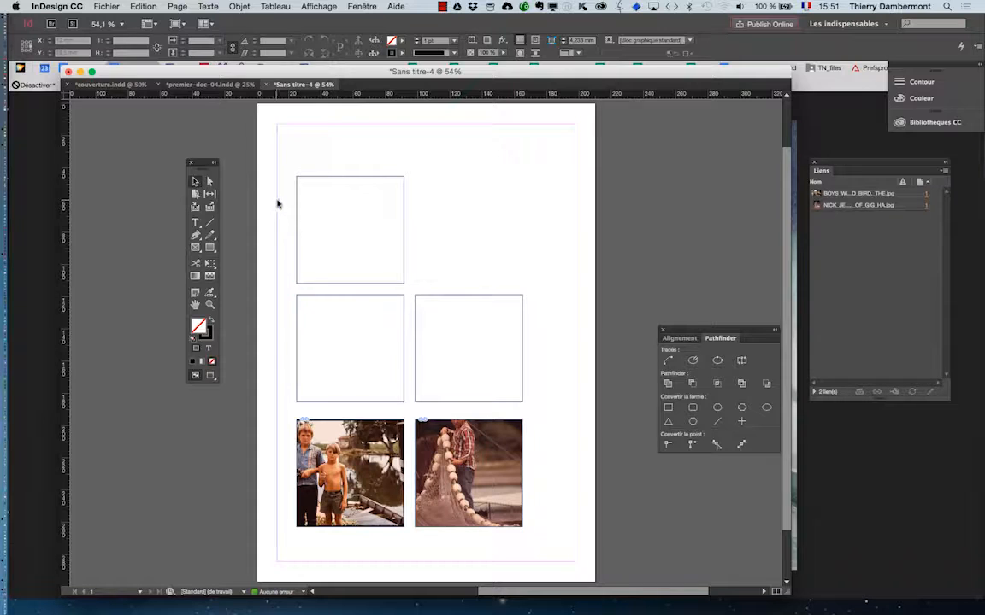
# Merge the three empty squares into one compound frame with Pathfinder Add
pyautogui.moveTo(277, 202); pyautogui.dragTo(464, 371)
pyautogui.moveTo(670, 330); pyautogui.dragTo(572, 236)
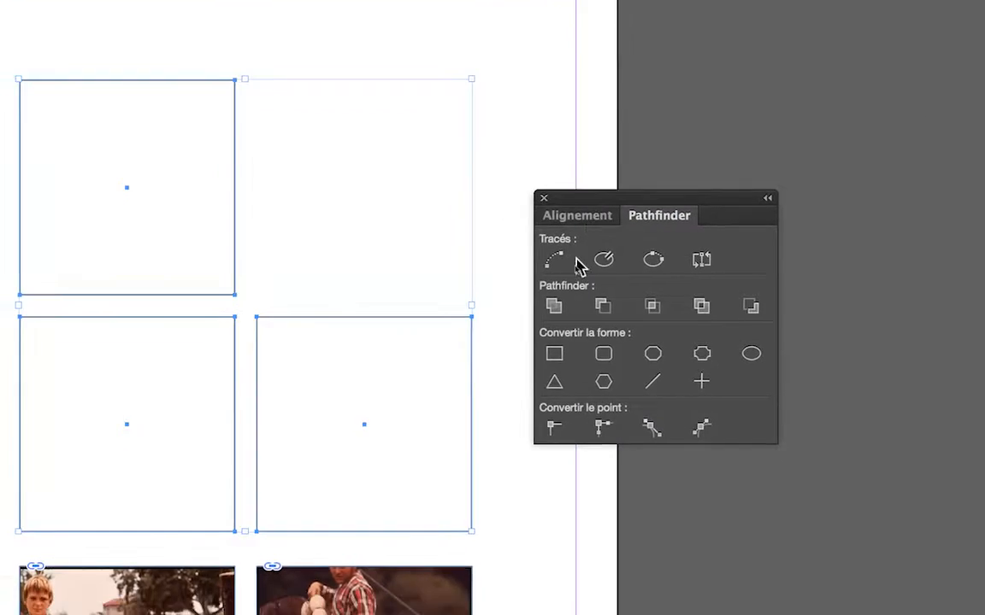
pyautogui.click(554, 306)
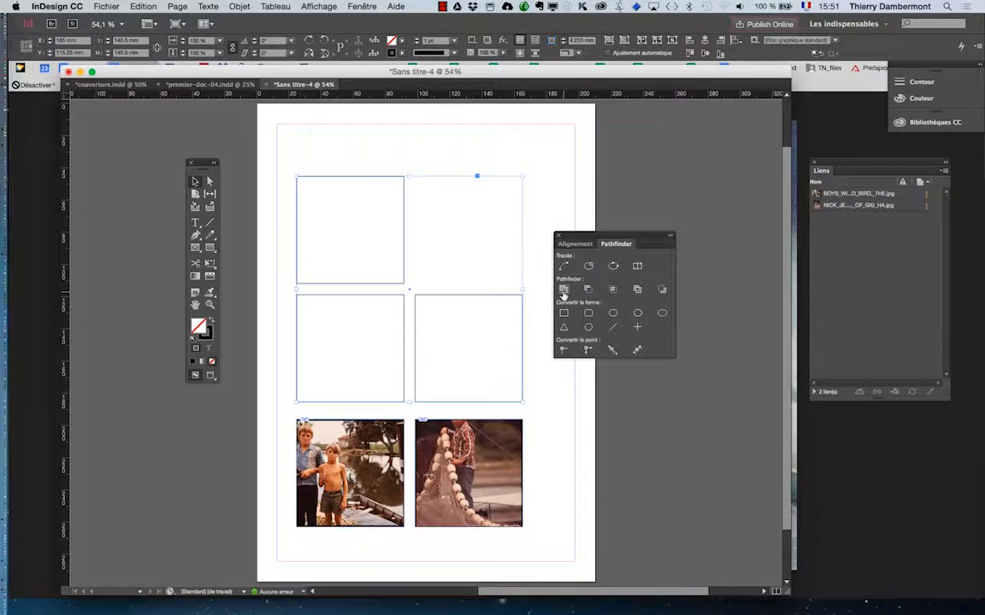
# Place the US_Navy sailing ship JPEG from the "jour 1 ID avancé" folder into the three-square compound frame
pyautogui.click(106, 6)
pyautogui.click(128, 154)
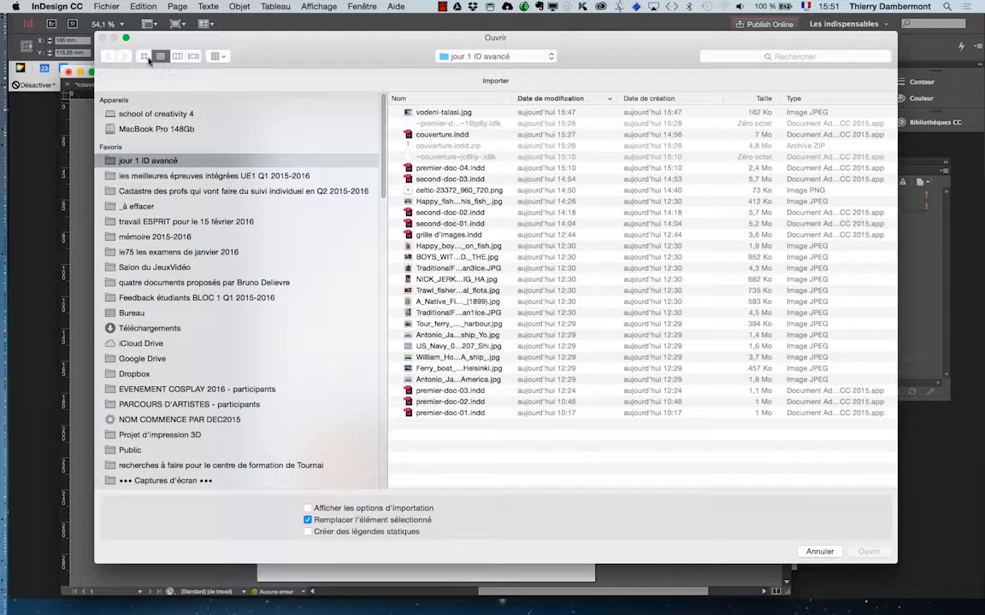
pyautogui.click(146, 56)
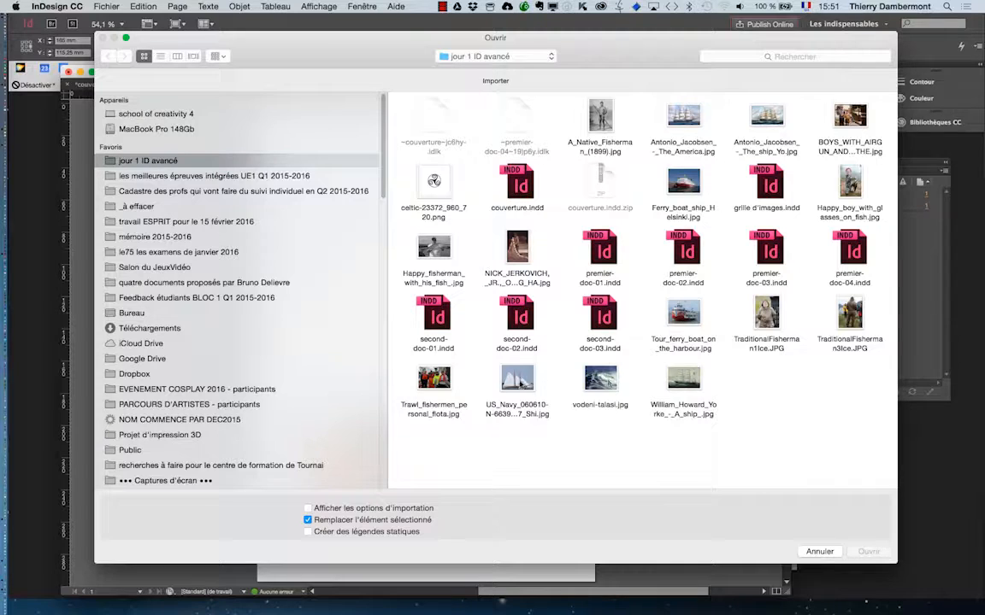
pyautogui.click(520, 383)
pyautogui.click(868, 552)
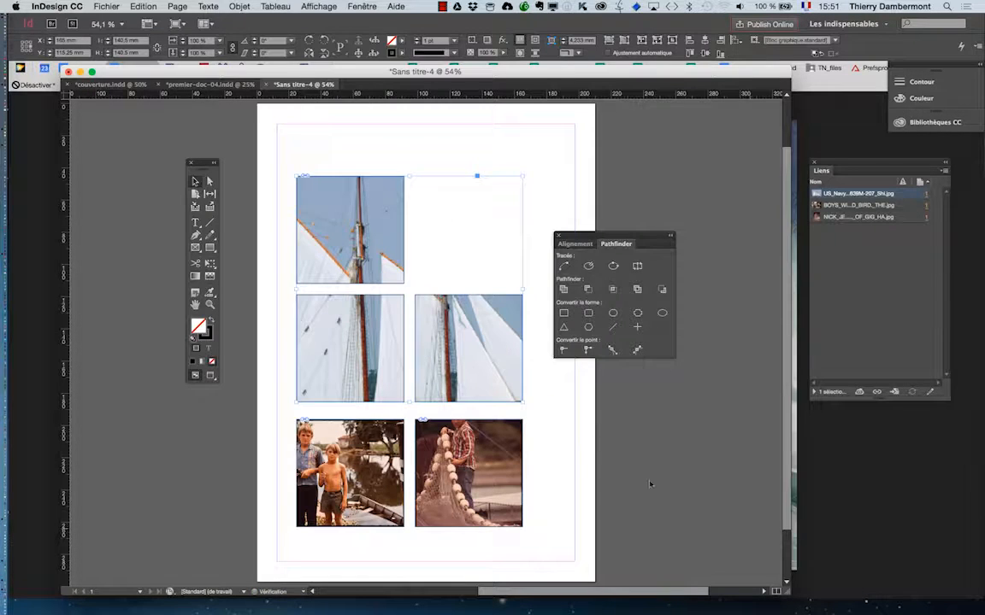
# Fit the ship photo so that it fills the compound frame proportionally, and move the Pathfinder panel clear of the page
pyautogui.click(240, 6)
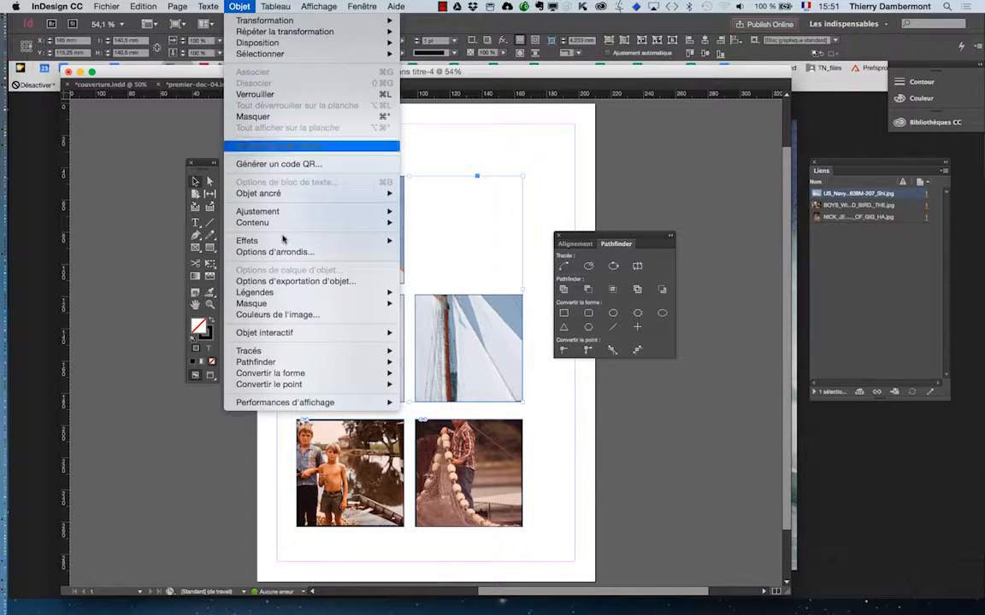
pyautogui.moveTo(258, 212)
pyautogui.click(462, 213)
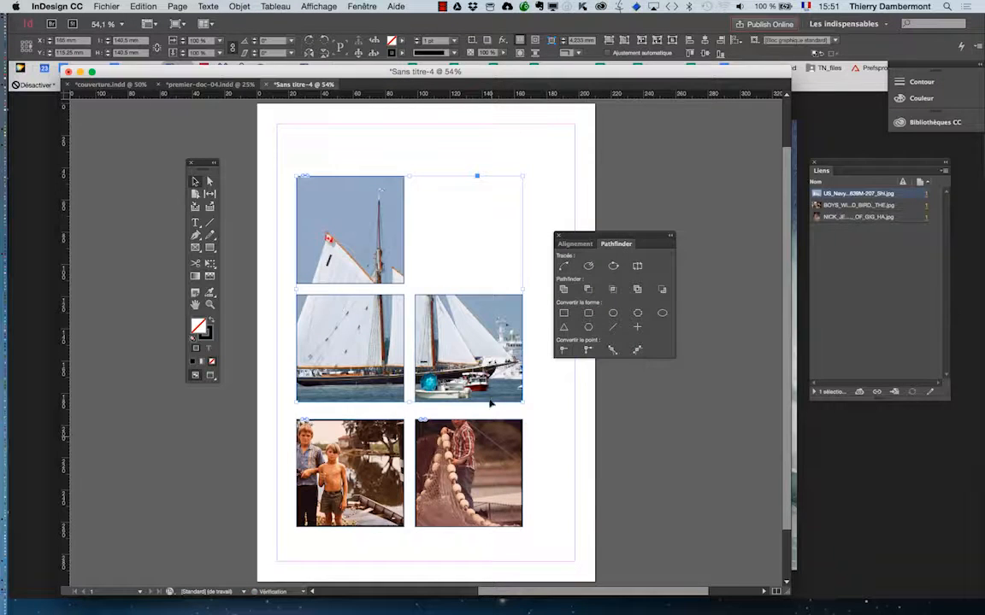
pyautogui.moveTo(617, 234); pyautogui.dragTo(739, 217)
pyautogui.press('super+minus')
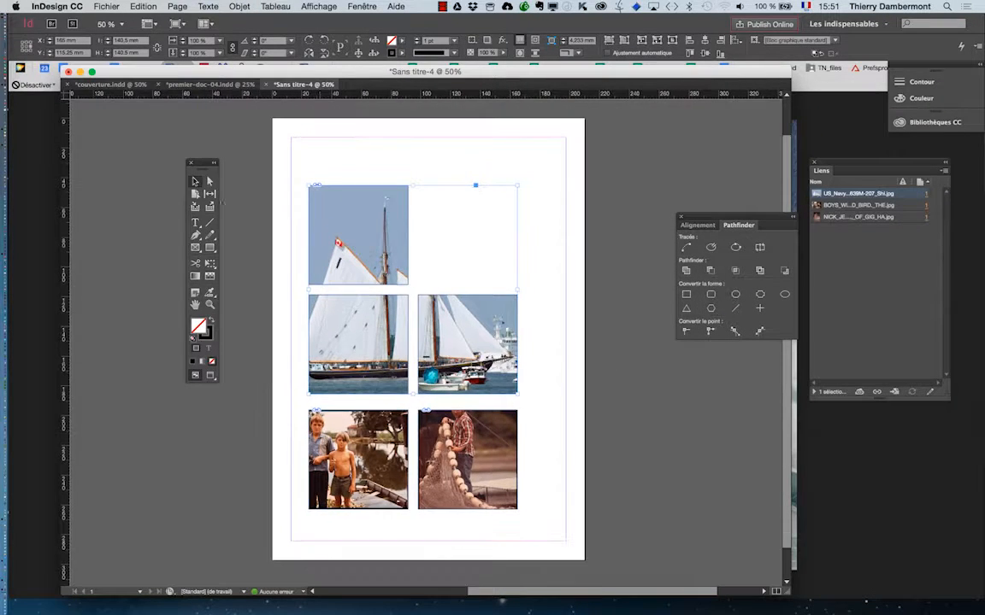
# Enlarge the ship picture inside its compound frame to about 348 mm wide, then shift it about 43 mm up and 43 mm right
pyautogui.click(208, 181)
pyautogui.click(354, 219)
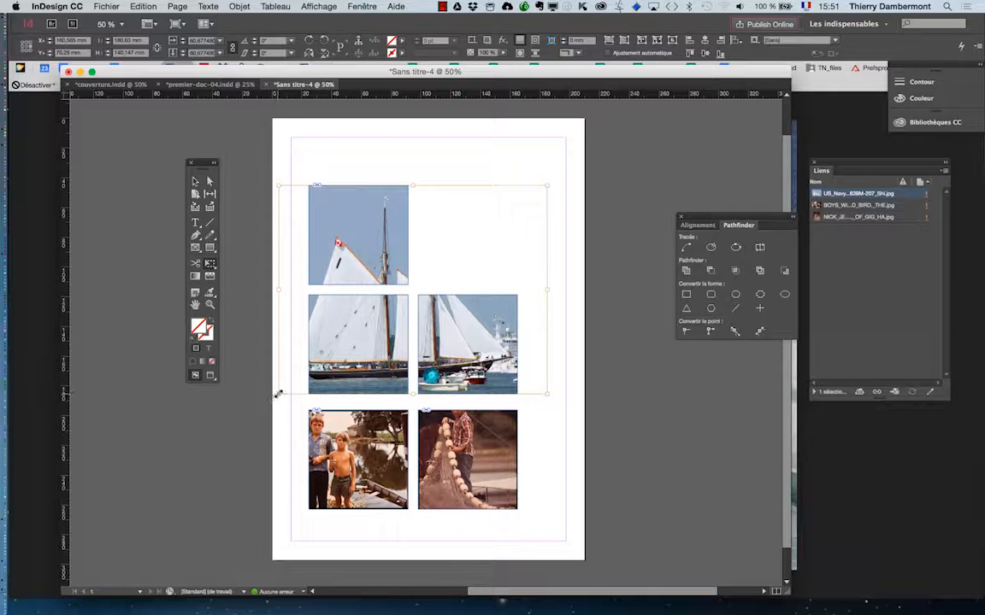
pyautogui.moveTo(278, 394); pyautogui.dragTo(210, 462)
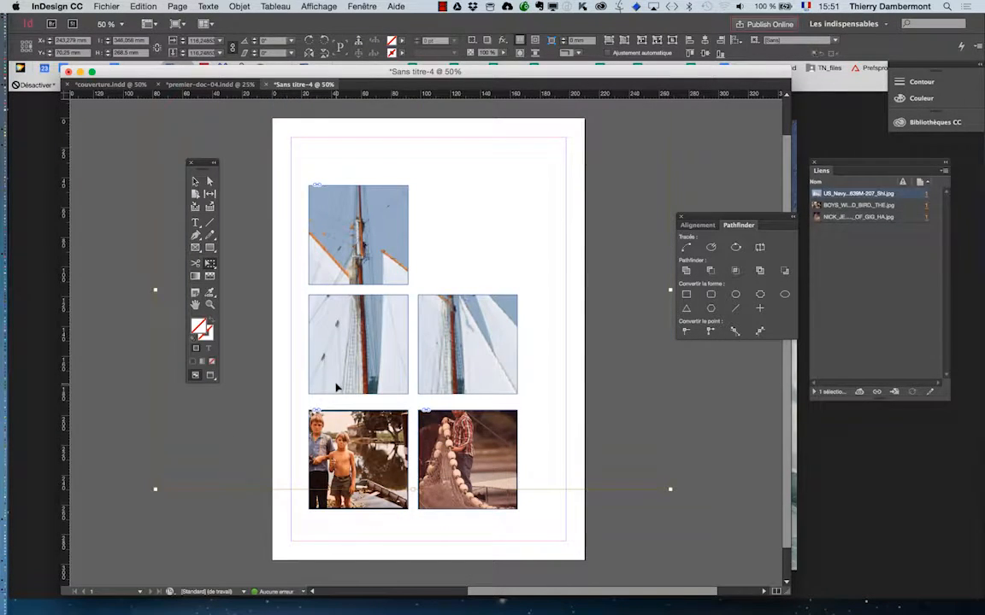
pyautogui.moveTo(336, 388); pyautogui.dragTo(404, 323)
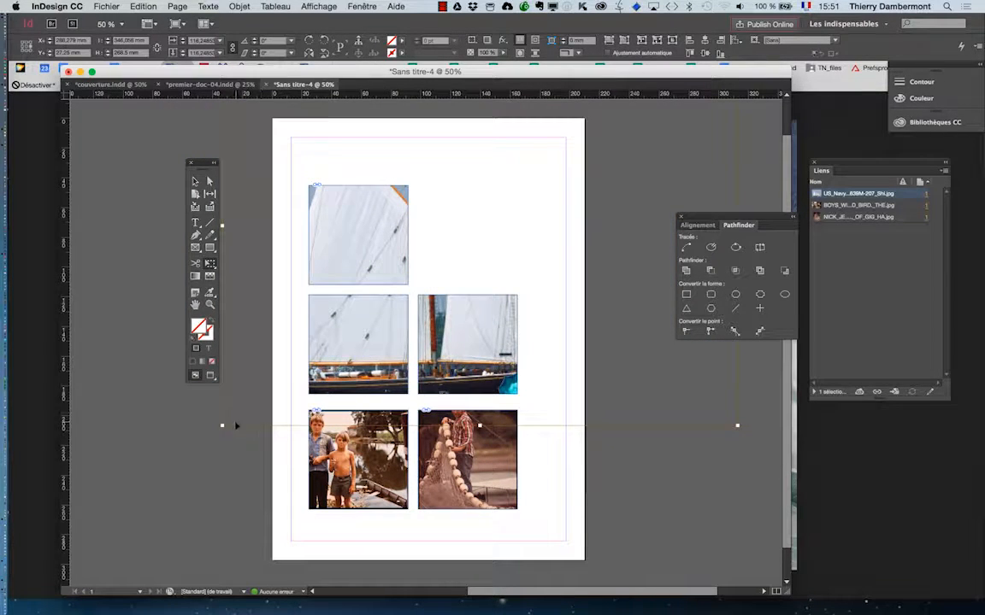
# Reduce the ship picture to about 68% and reposition it so that it covers all three squares, then deselect it
pyautogui.press('super+minus')
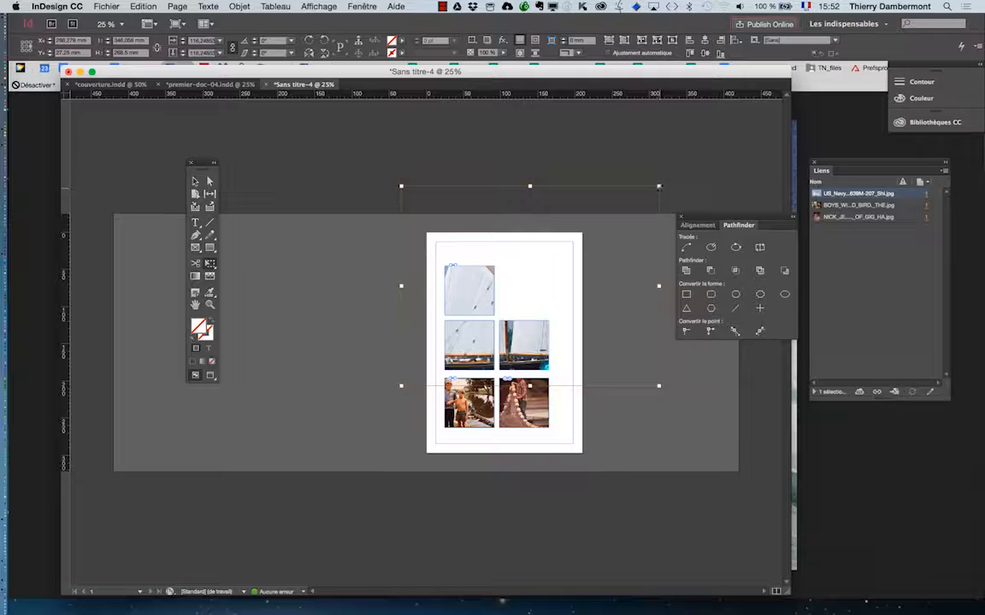
pyautogui.moveTo(658, 185); pyautogui.dragTo(600, 231)
pyautogui.moveTo(540, 331); pyautogui.dragTo(509, 367)
pyautogui.press('super+equal')
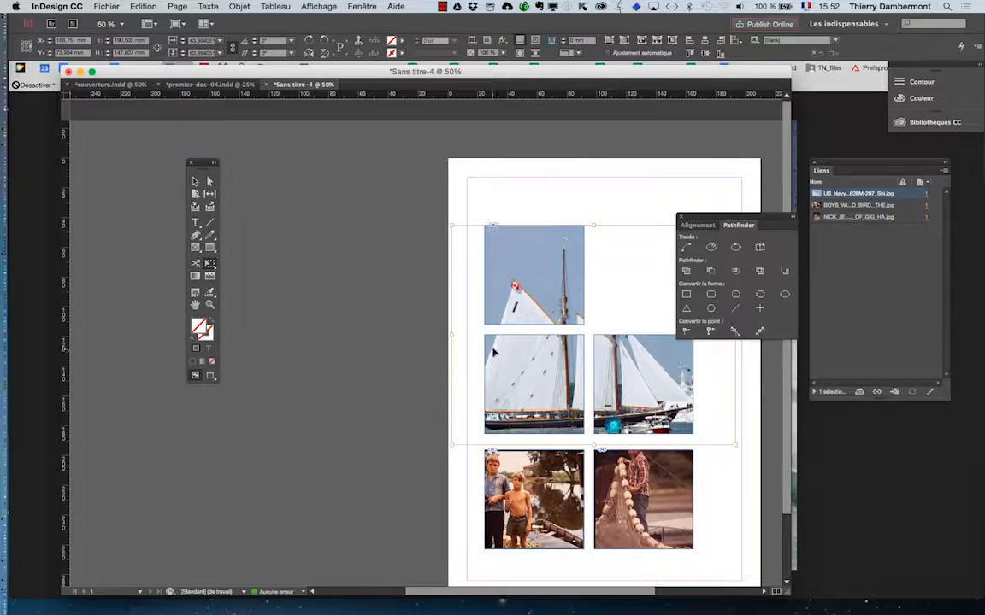
pyautogui.moveTo(453, 227); pyautogui.dragTo(442, 220)
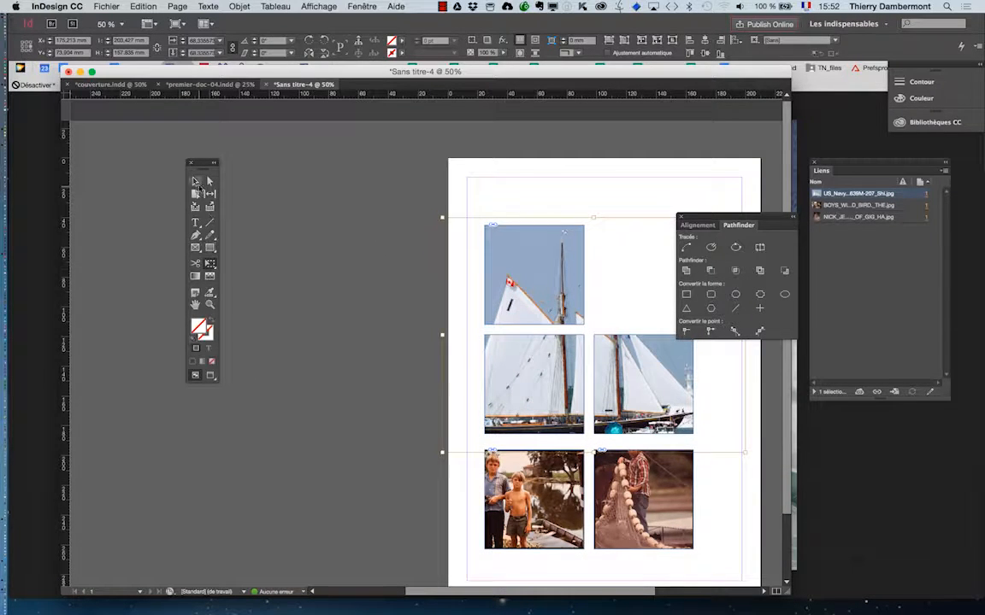
pyautogui.hscroll(5, 268, 347)
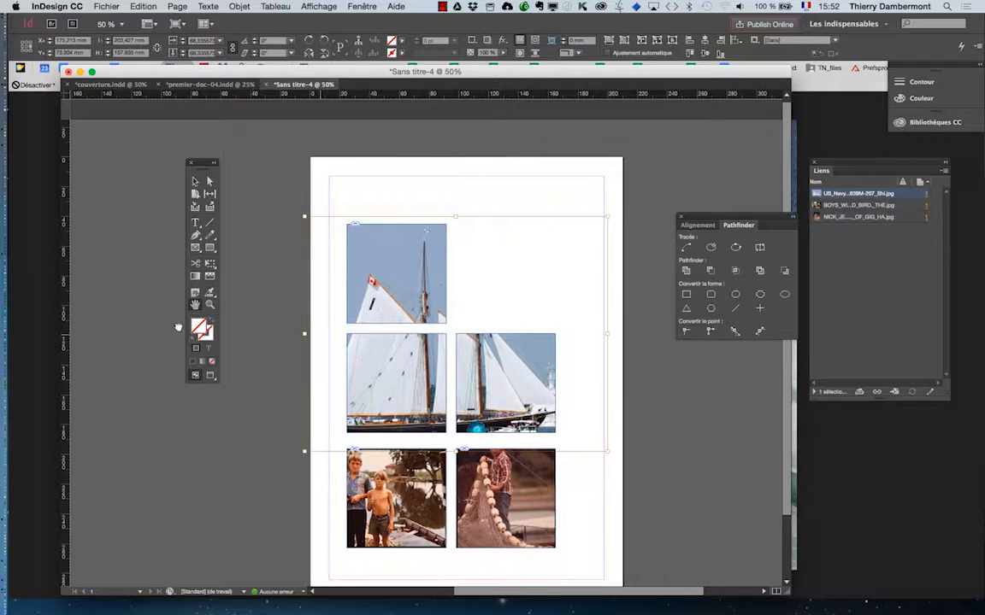
pyautogui.click(238, 234)
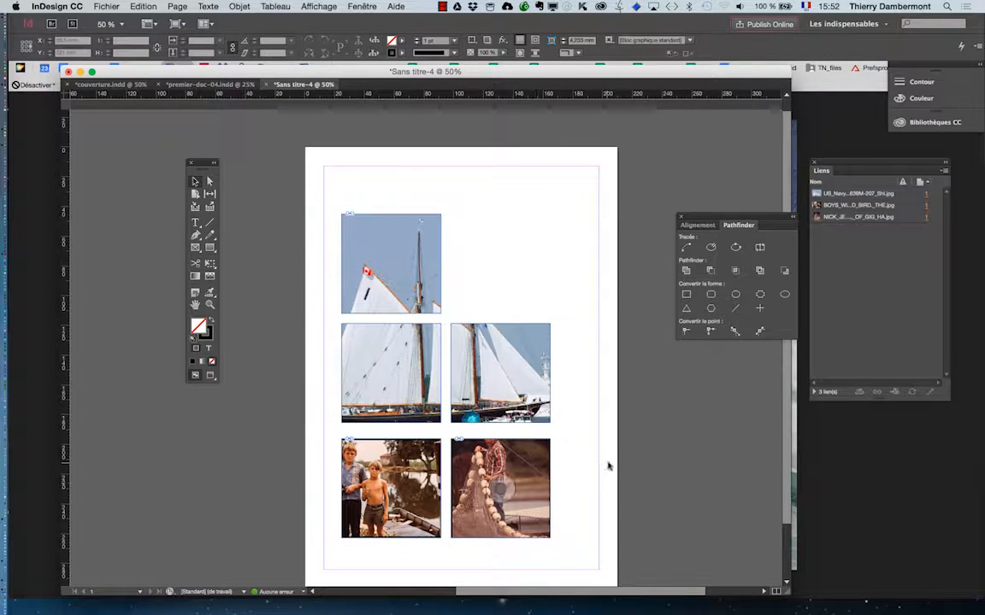
# Move the whole ship compound frame about 20 mm up the page, away from the bottom-row photos, and deselect it
pyautogui.click(393, 263)
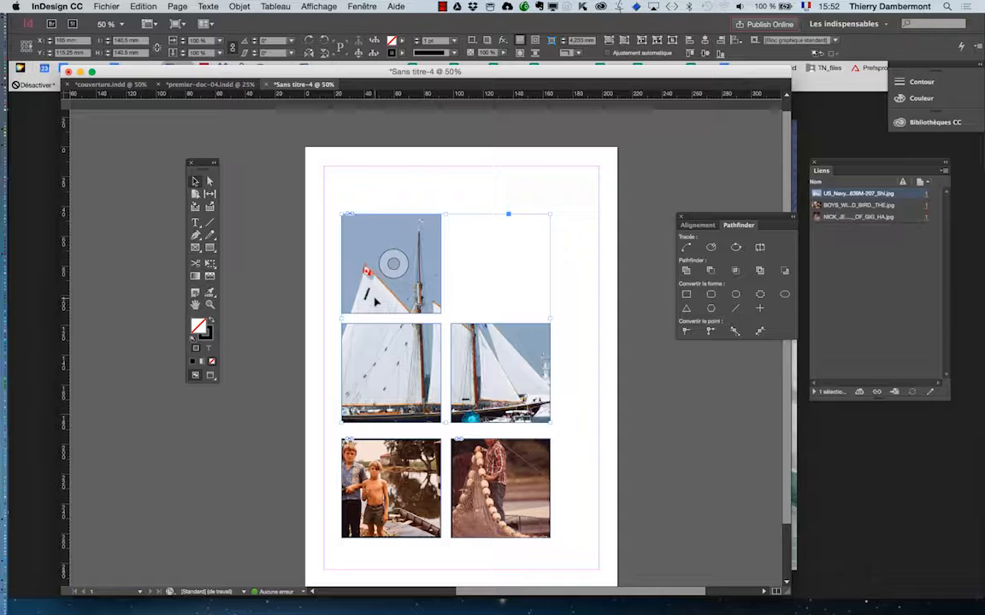
pyautogui.press('super+z')
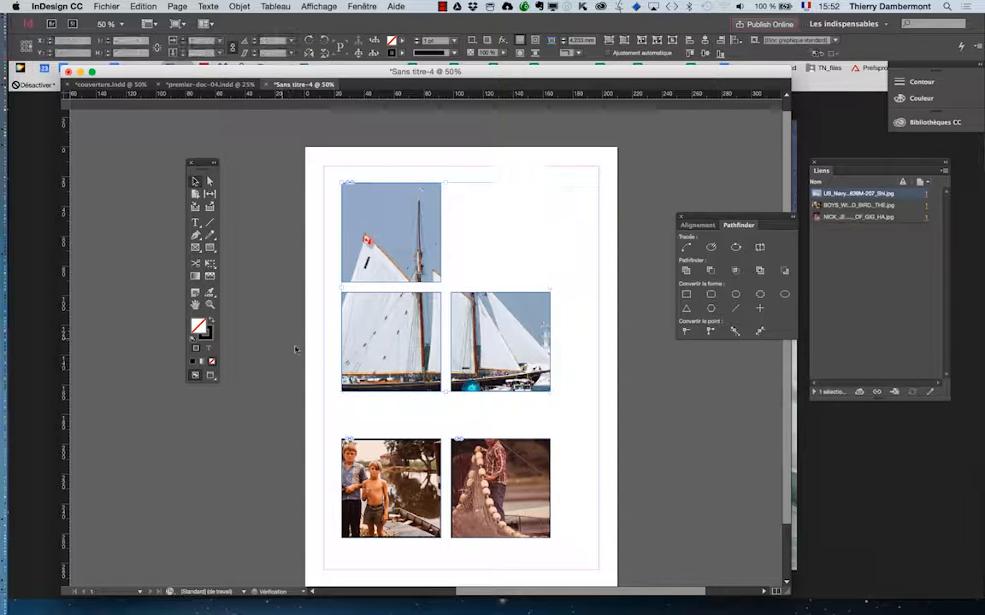
pyautogui.click(312, 350)
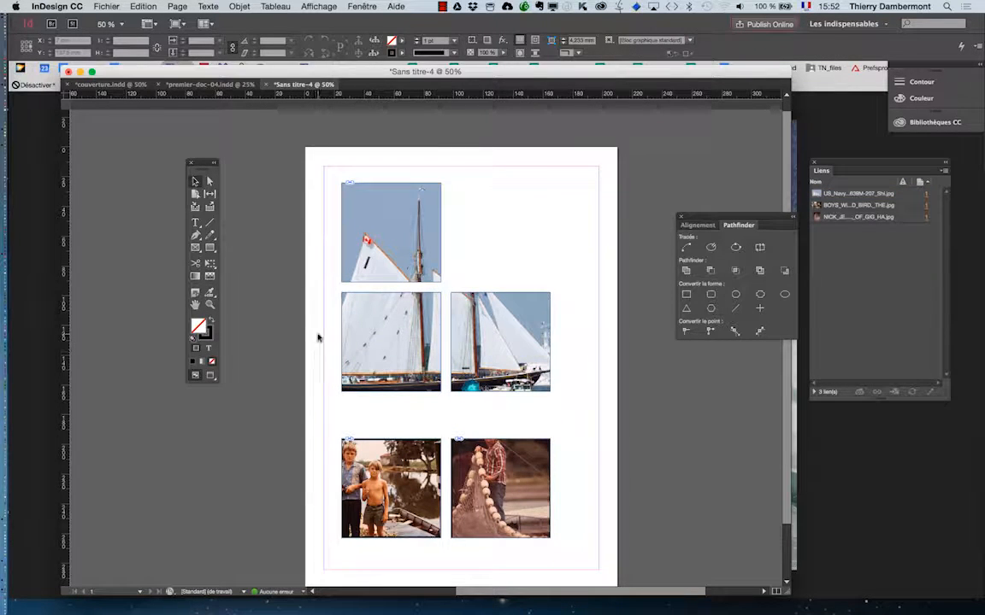
# With Direct Selection, lower the upper square's top edge and pull the right-hand square's outer edge inward
pyautogui.click(396, 188)
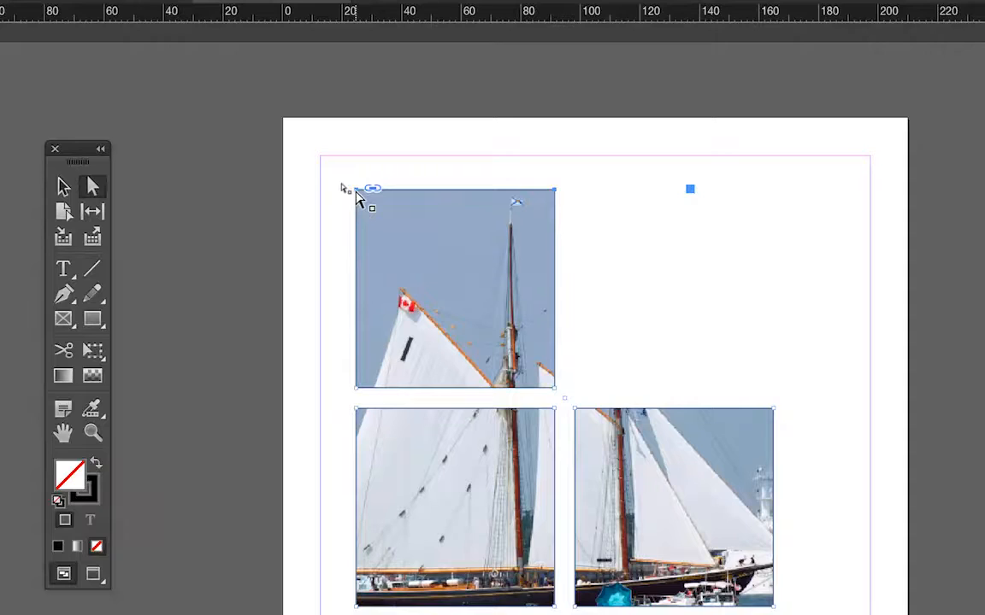
pyautogui.moveTo(358, 199); pyautogui.dragTo(679, 370)
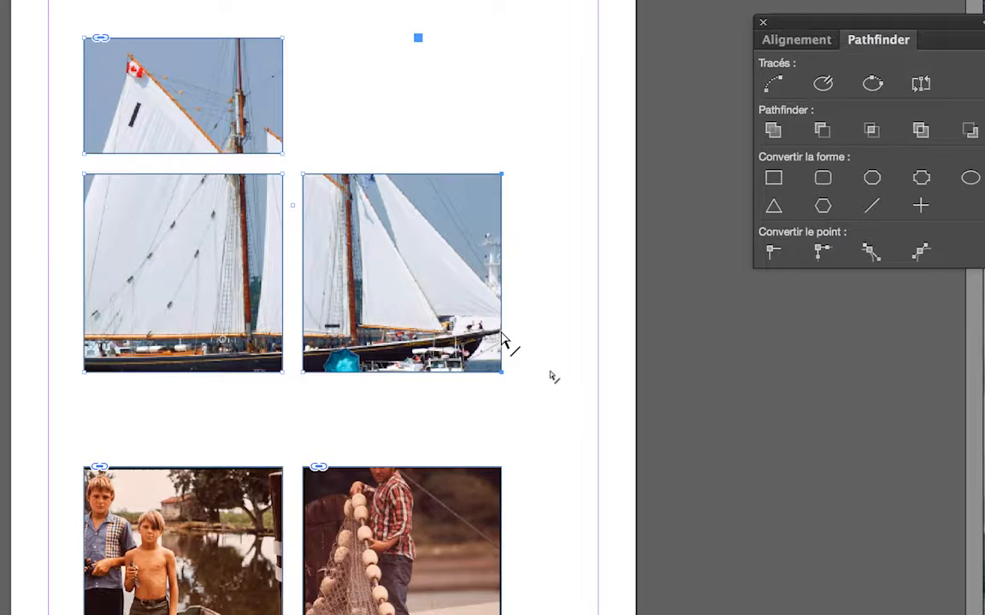
pyautogui.moveTo(502, 339); pyautogui.dragTo(460, 337)
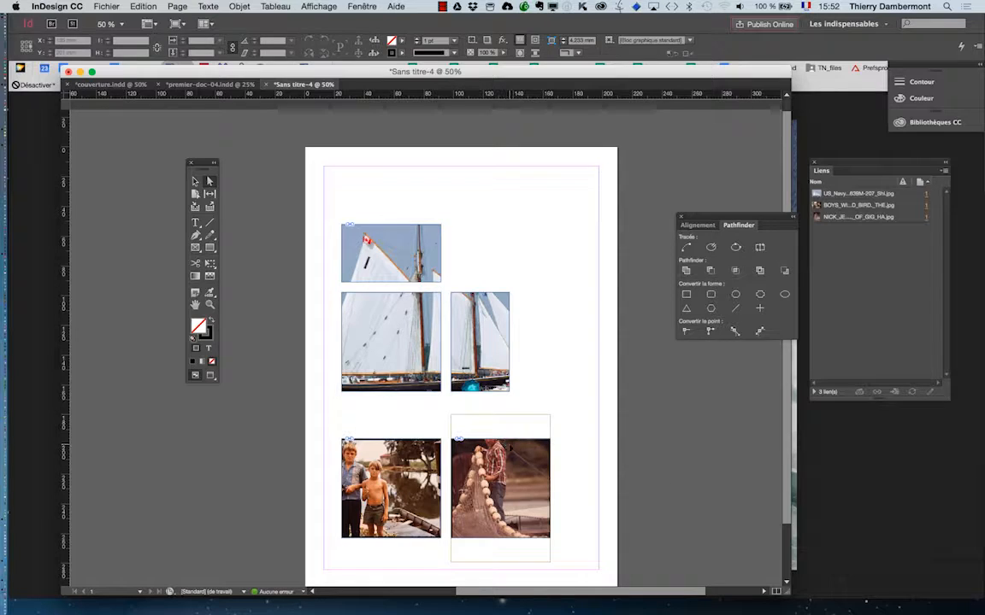
# Undo both edge changes on the compound frame and deselect everything
pyautogui.press('super+z')
pyautogui.press('super+z')
pyautogui.click(288, 298)
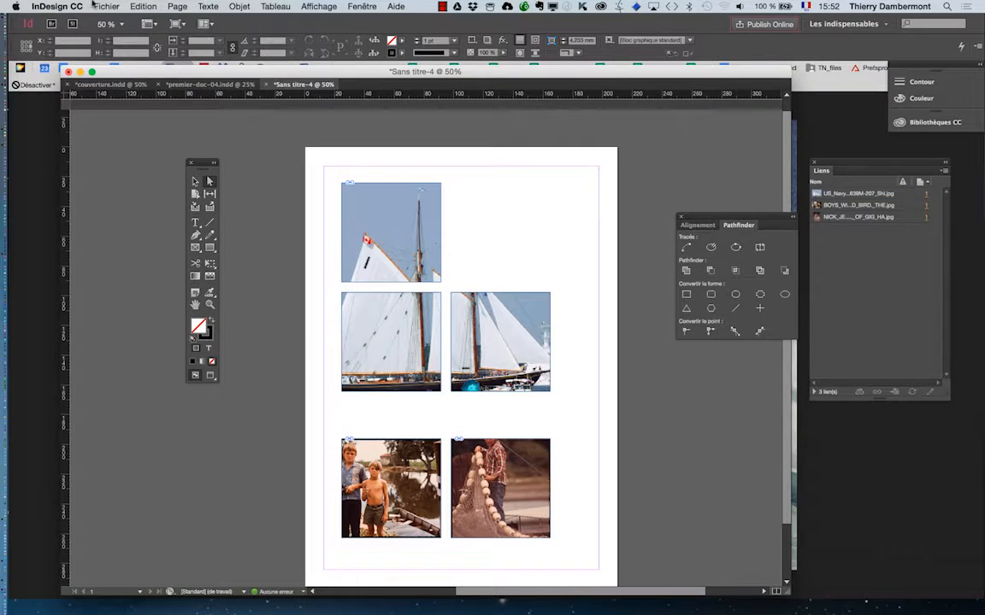
# Save the document in the "jour 1 ID avancé" folder under the name "image a travers plusieurs blocs"
pyautogui.click(106, 6)
pyautogui.click(128, 87)
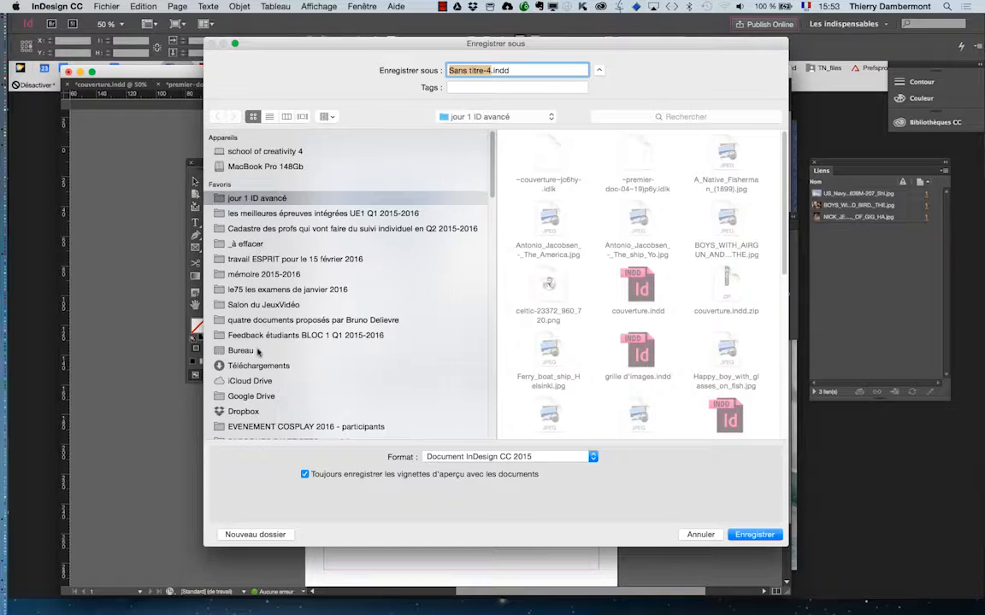
pyautogui.click(243, 350)
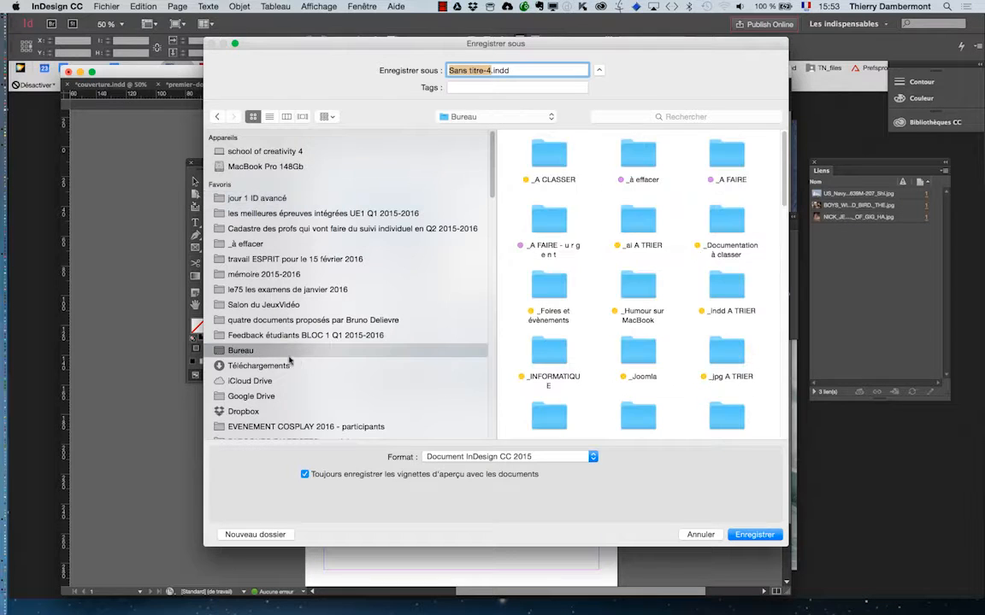
pyautogui.click(265, 121)
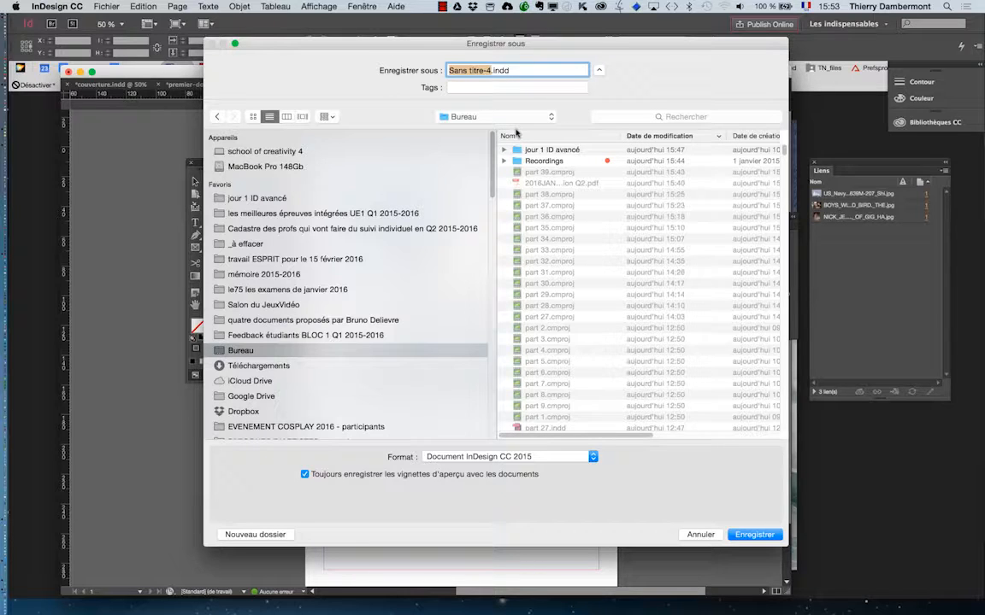
pyautogui.click(254, 199)
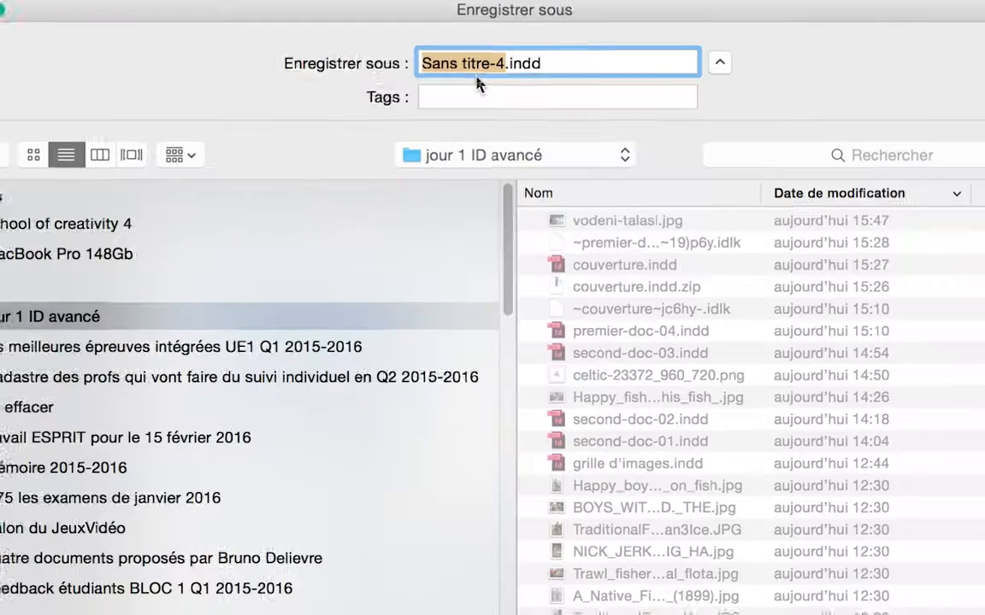
pyautogui.write('image')
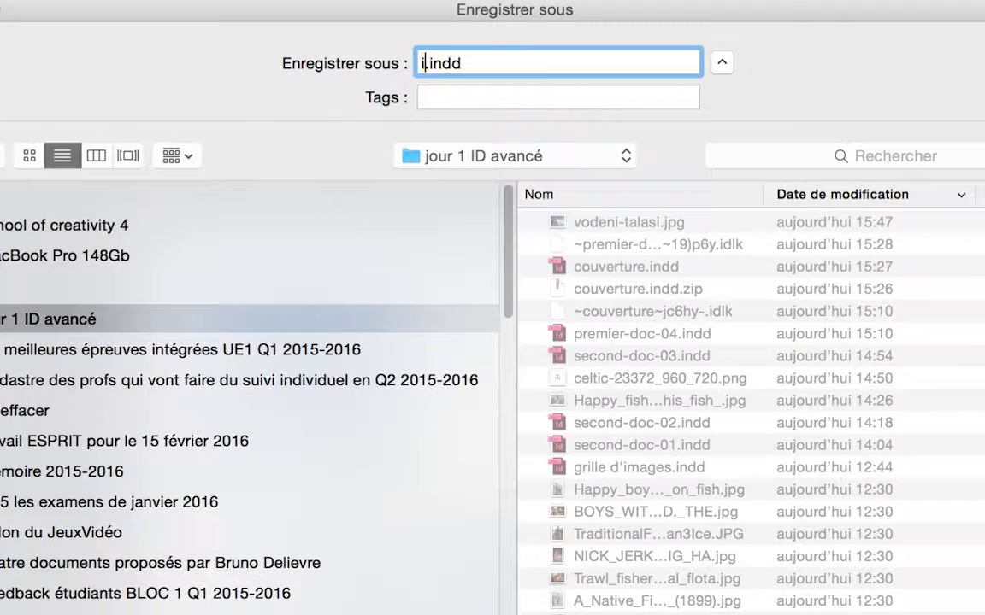
pyautogui.write(' a travers')
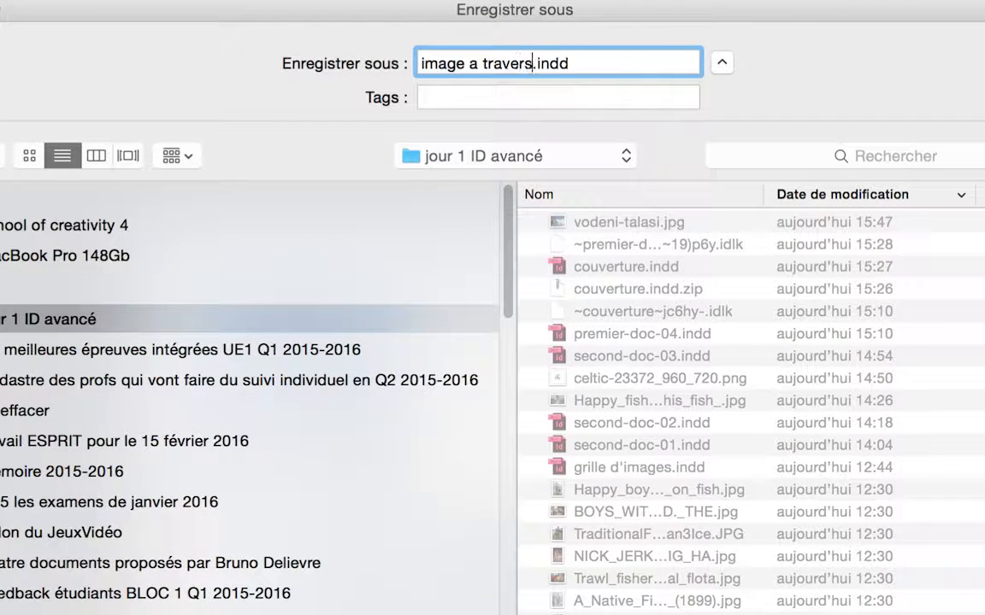
pyautogui.write(' plusieurs blo')
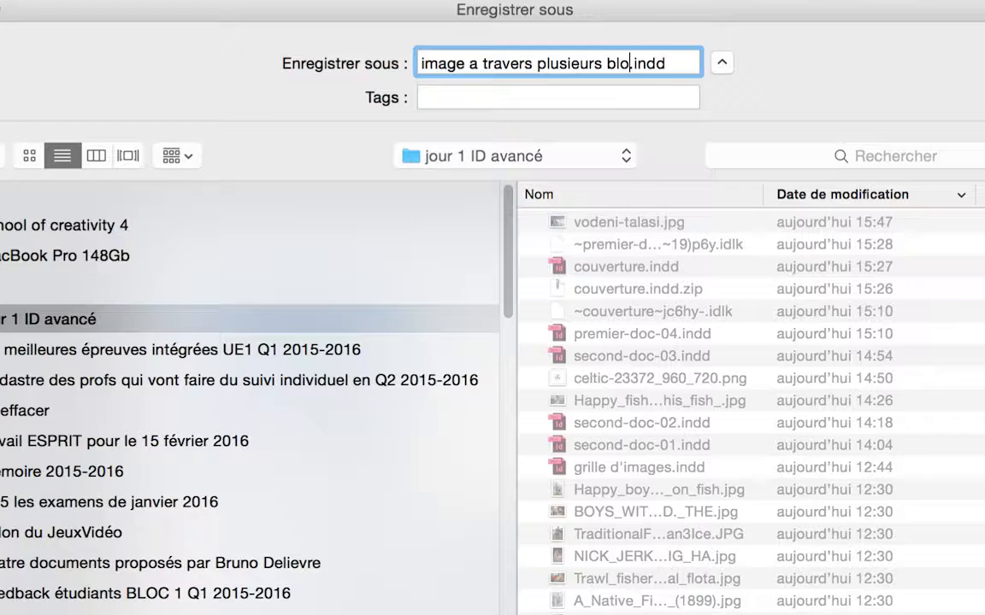
pyautogui.press('BackSpace')
pyautogui.press('BackSpace')
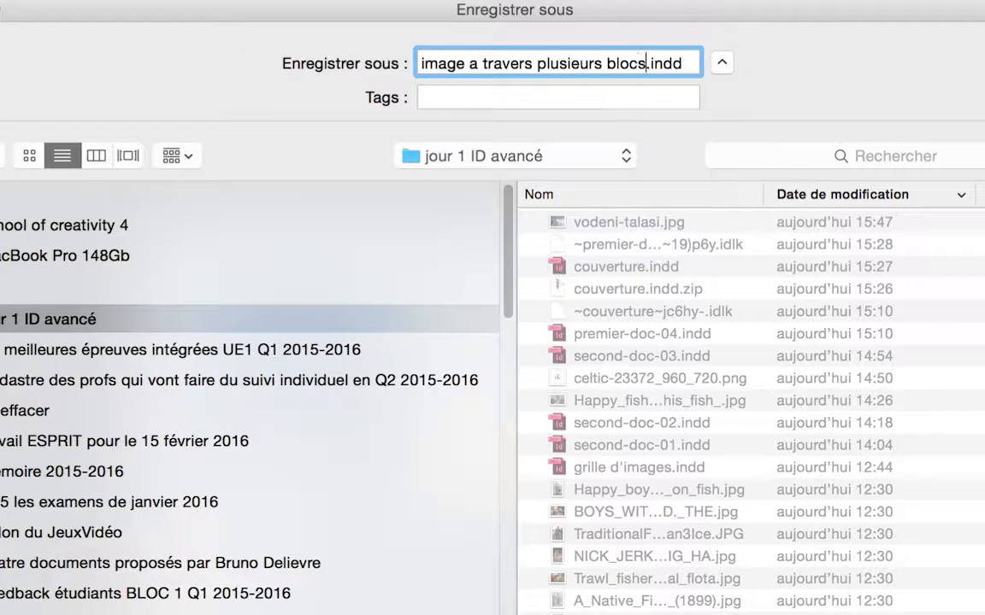